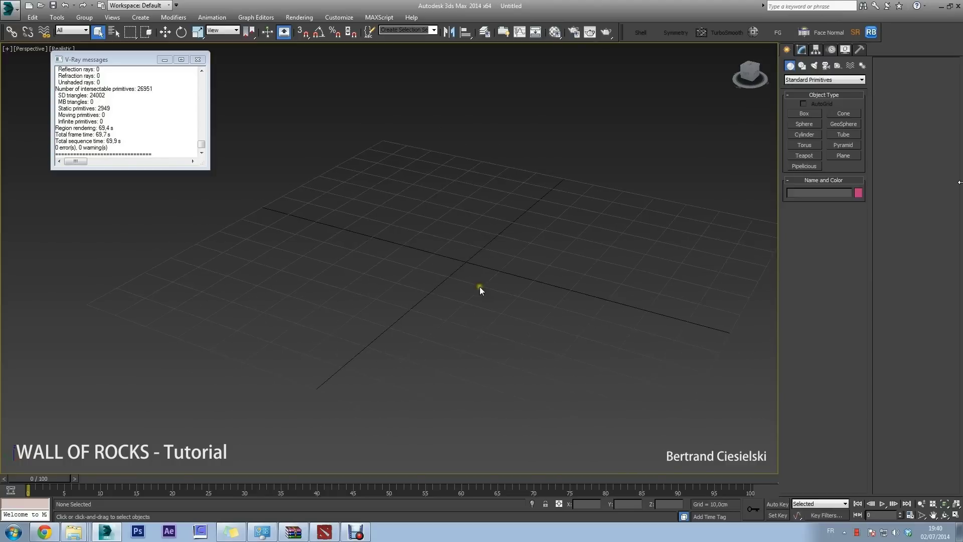
Step: Browse to E:\2.Files\Scripts and select the aa_rockgenerator1x0 script
mouse_move(479, 287)
middle_mouse_down()
mouse_move(468, 263)
mouse_move(534, 311)
mouse_move(410, 378)
middle_mouse_up()
middle_click_drag(498, 263, 480, 293, "alt")
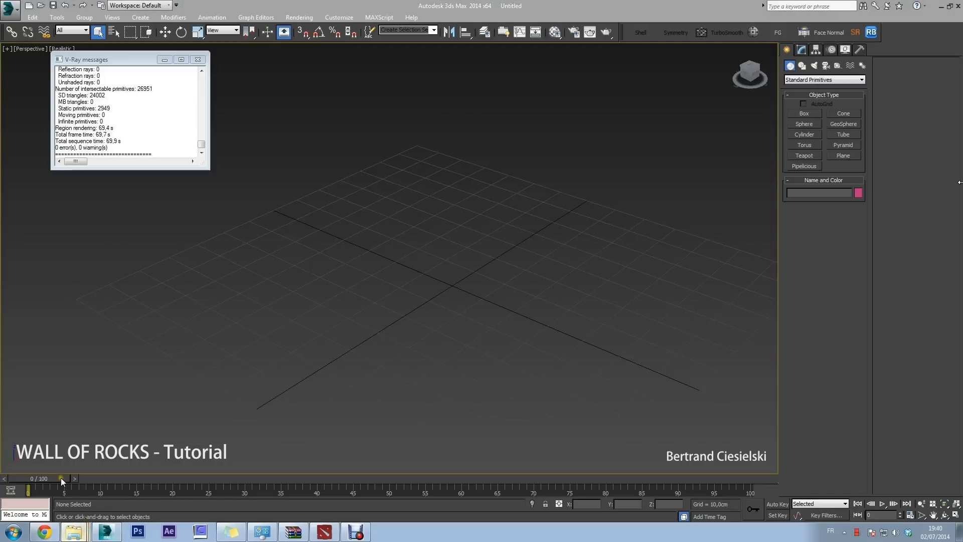
left_click(74, 532)
left_click(520, 123)
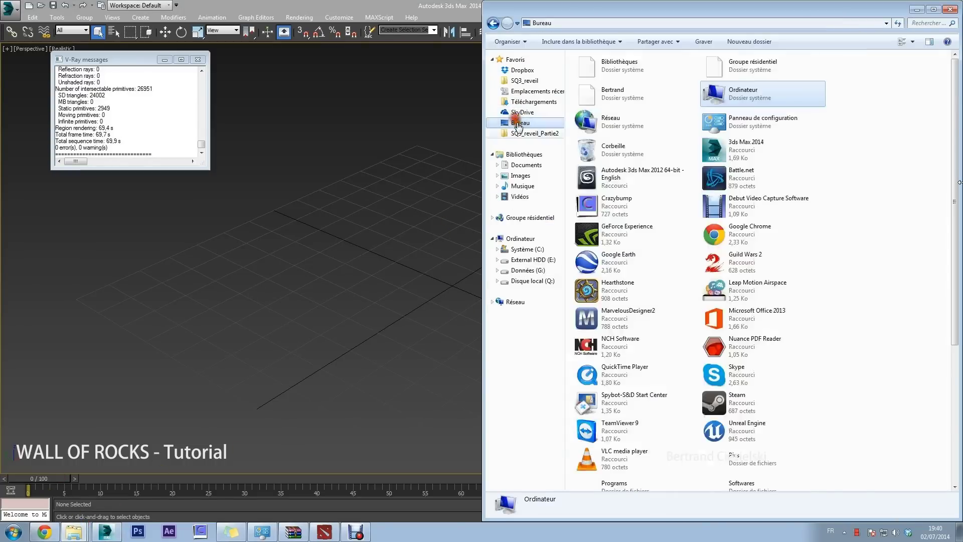
left_click(530, 261)
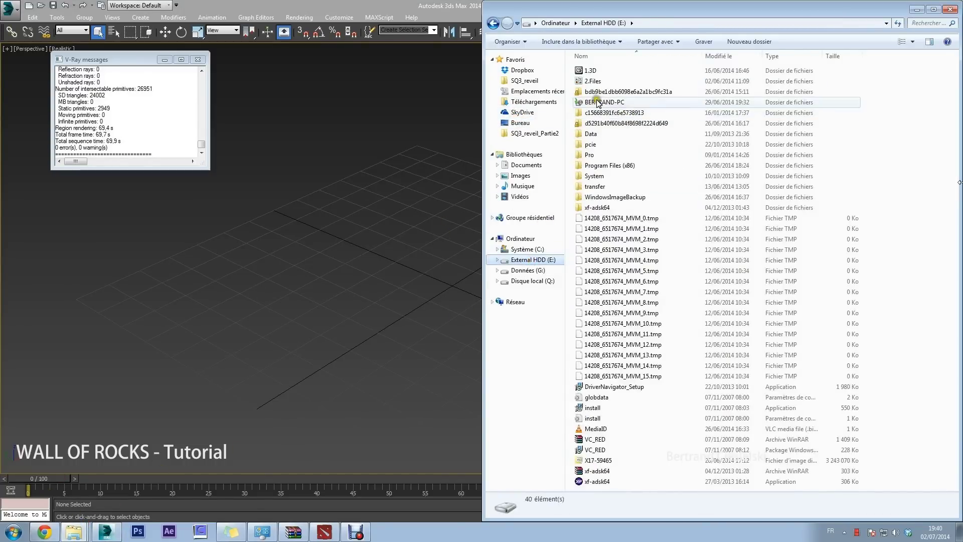
double_click(595, 80)
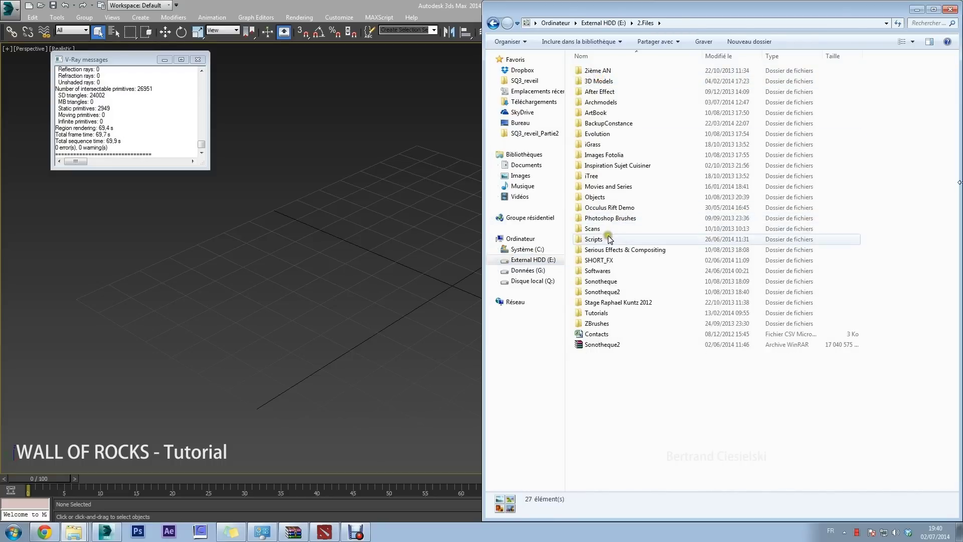
double_click(606, 241)
left_click(609, 135)
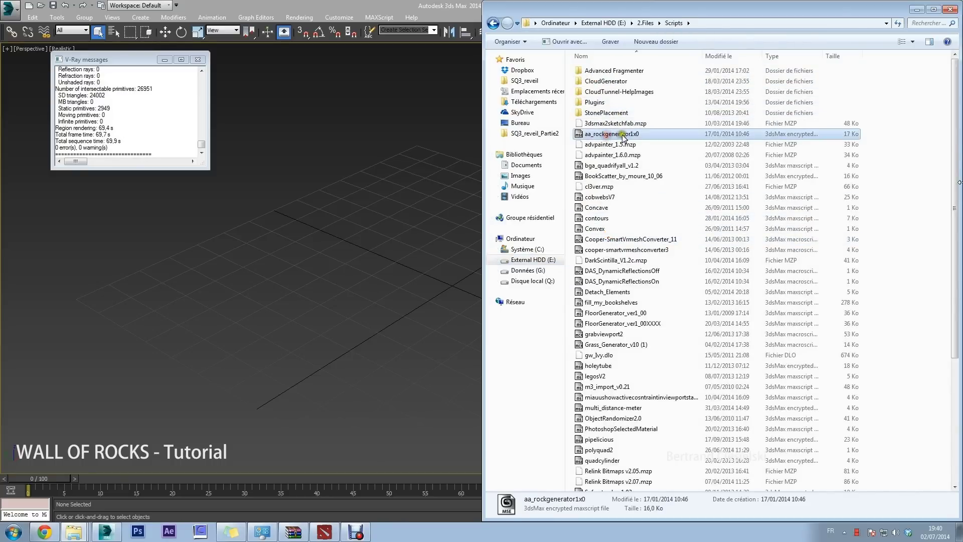
Step: Load the aaRockGen script into the viewport and generate several high-poly rocks
left_click_drag(374, 271, 374, 263)
left_click_drag(451, 152, 587, 153)
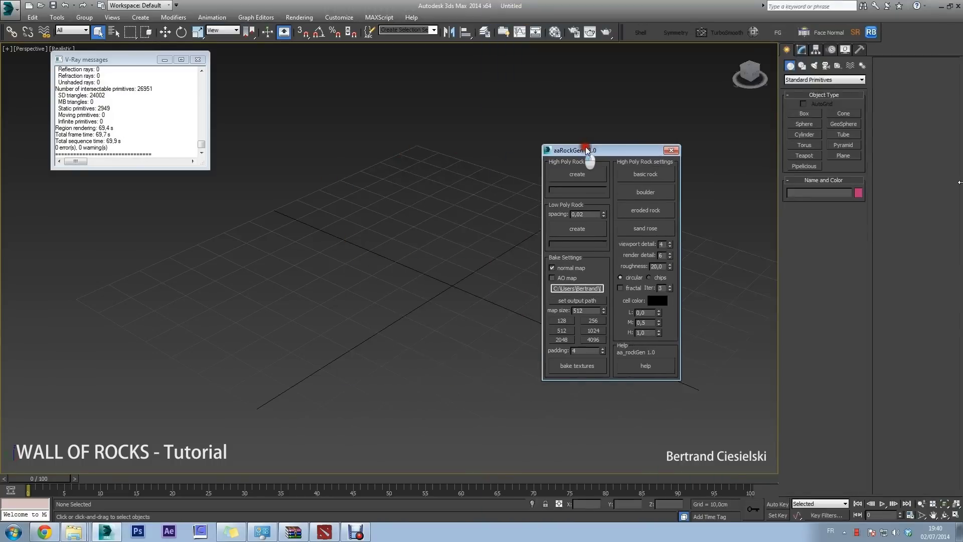
left_click(597, 172)
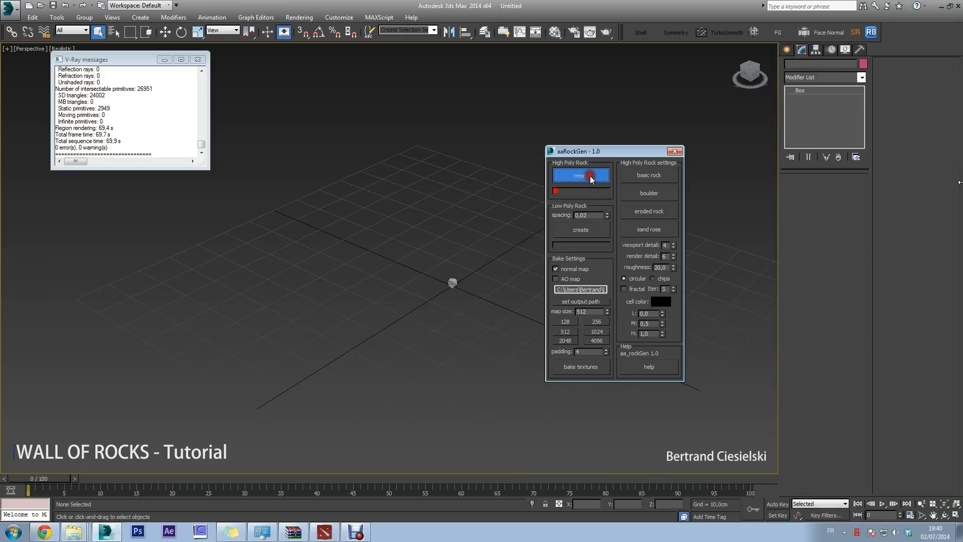
left_click(591, 181)
left_click(591, 181)
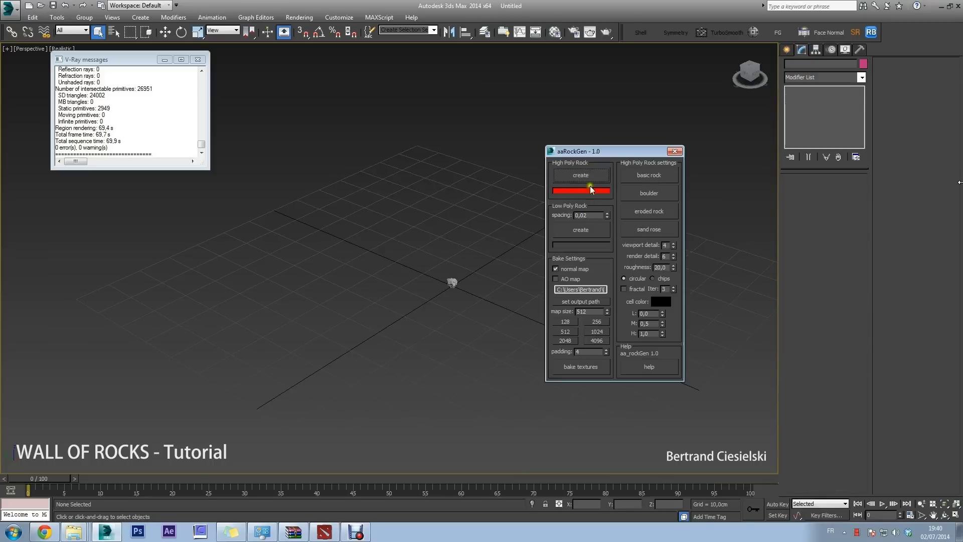
Step: Spread the rocks along Y, add a fifth rock, select all, and close aaRockGen
key("w")
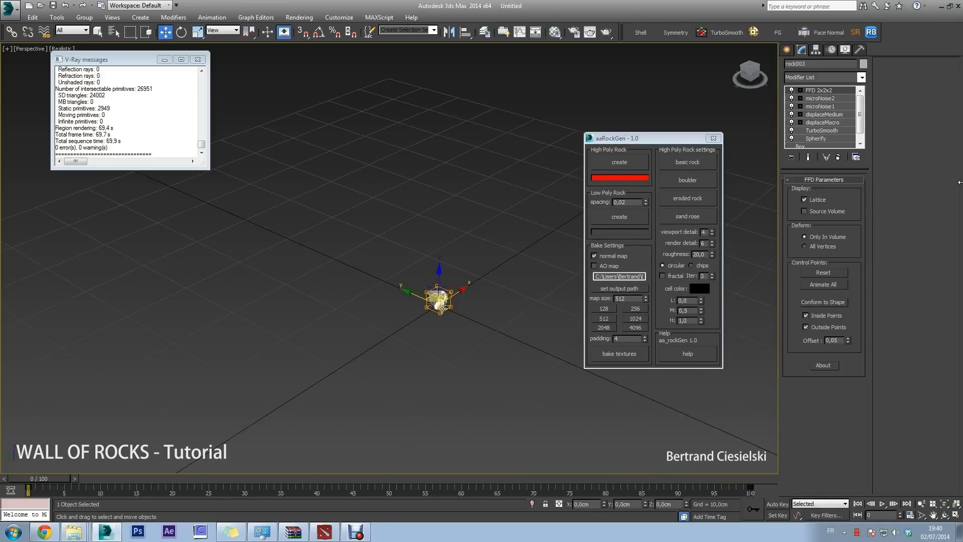
mouse_move(414, 314)
left_mouse_down()
mouse_move(384, 302)
mouse_move(446, 302)
mouse_move(316, 255)
left_mouse_up()
left_click(438, 298)
left_click(619, 162)
left_click(435, 307)
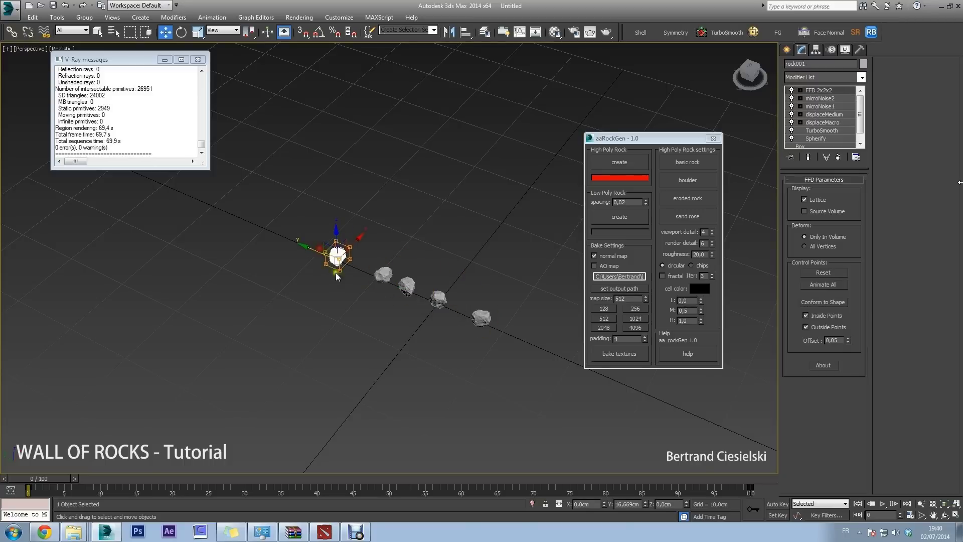
key("ctrl+a")
left_click(708, 141)
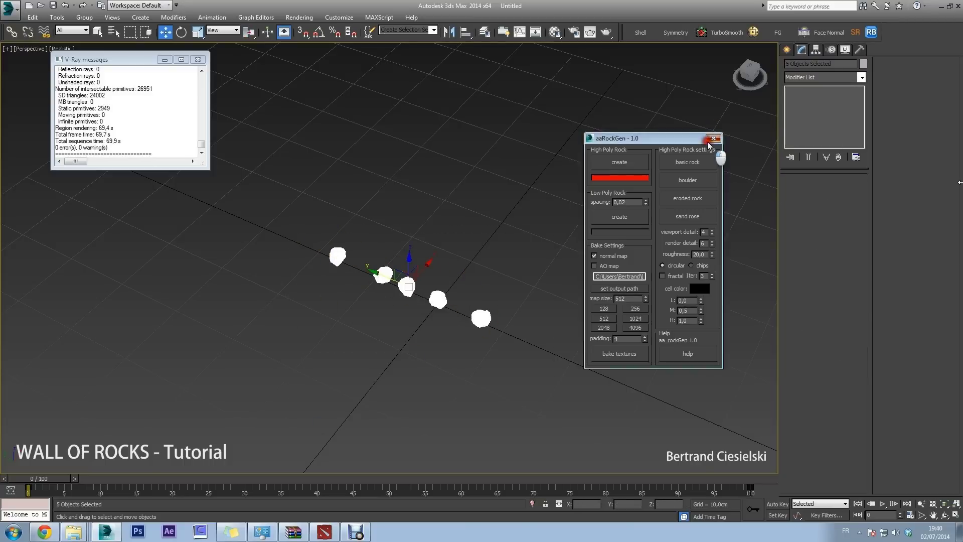
Step: Pick a single rock, then marquee-select all five rocks again
middle_click_drag(489, 315, 516, 306)
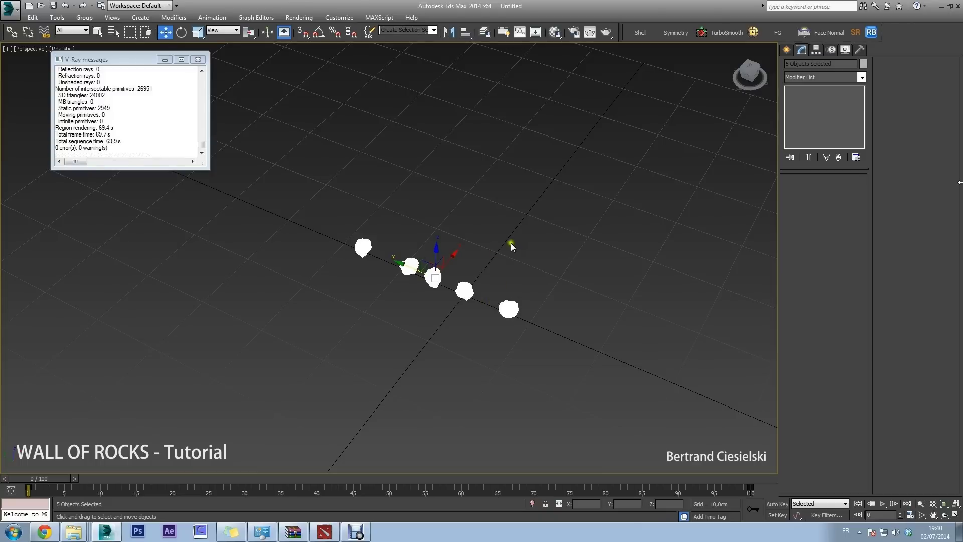
scroll(510, 244, "up", 3)
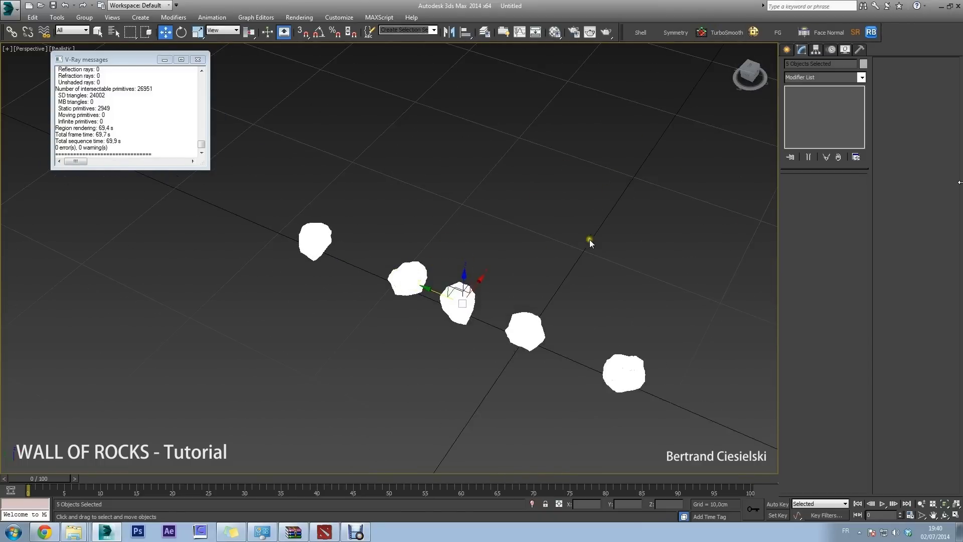
left_click(447, 317)
left_click(465, 307)
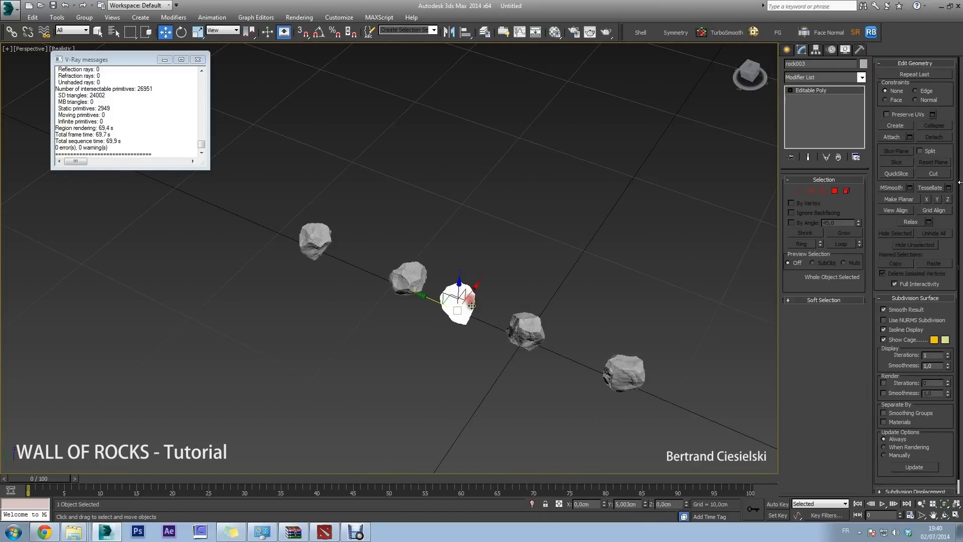
scroll(471, 310, "up", 2)
scroll(472, 310, "down", 2)
scroll(487, 309, "down", 4)
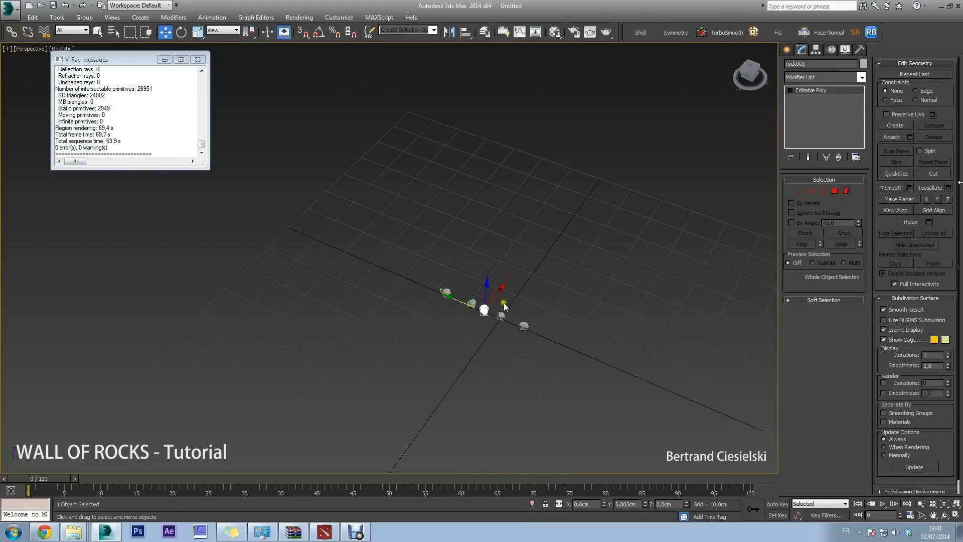
left_click_drag(586, 260, 588, 259)
scroll(552, 294, "up", 4)
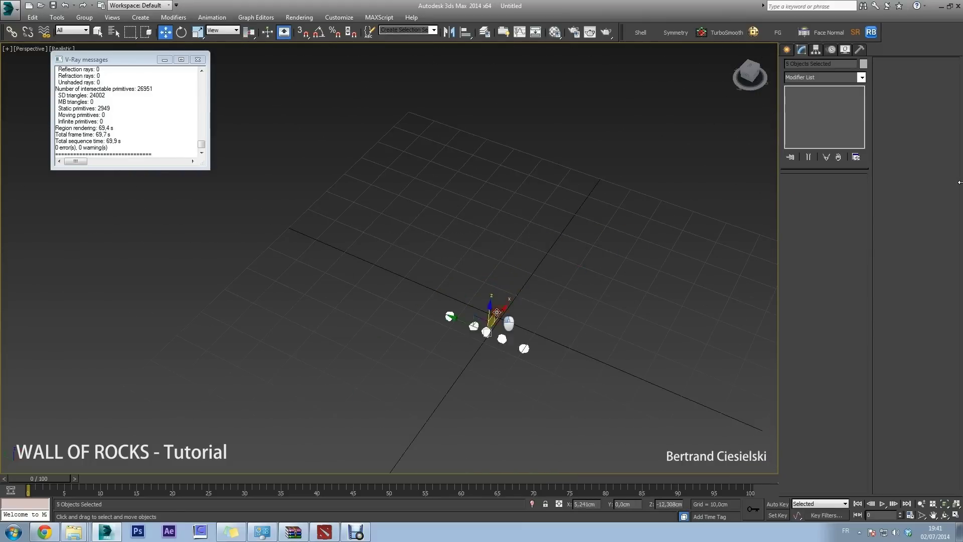
Step: Draw a box beside the rocks with length, width and height segments set to 1
left_click(786, 50)
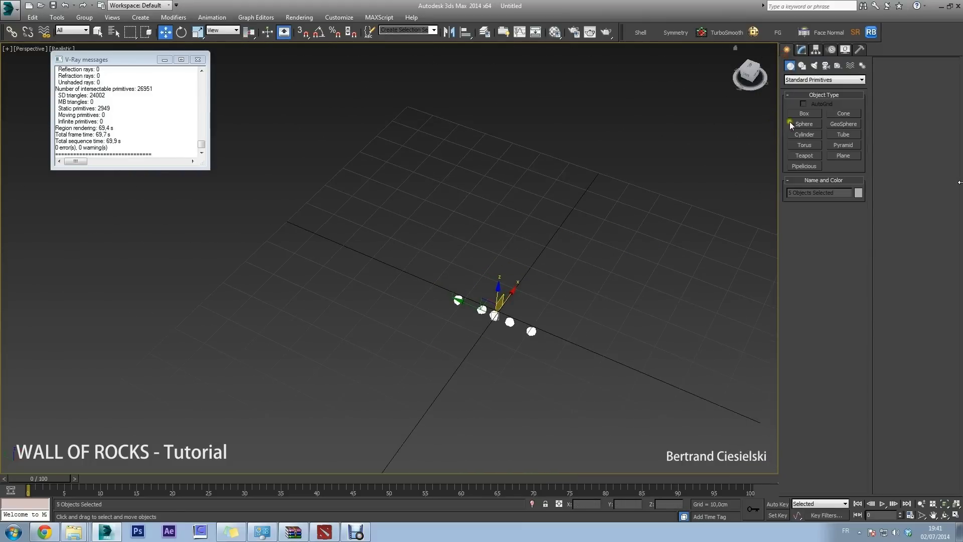
left_click(805, 113)
left_click_drag(566, 161, 647, 273)
left_click(812, 282)
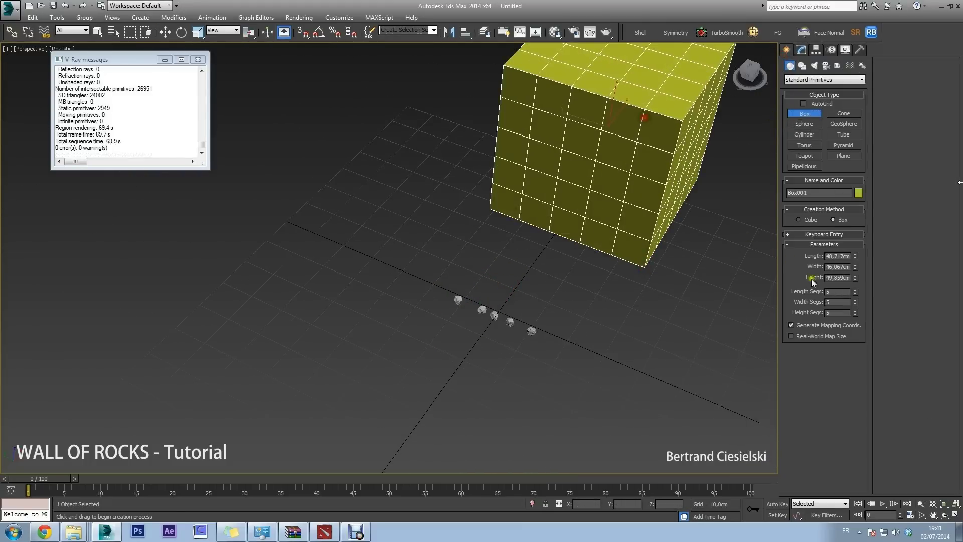
right_click(856, 291)
right_click(856, 302)
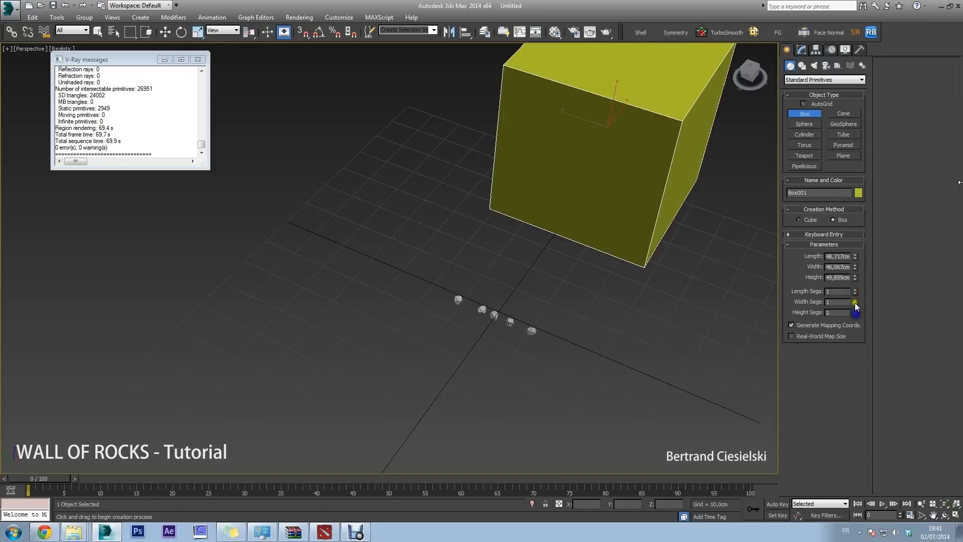
type("100")
Step: Size the box to 100 × 100 × 100 cm, exit box creation, and reselect the rocks
key("Tab")
type("100")
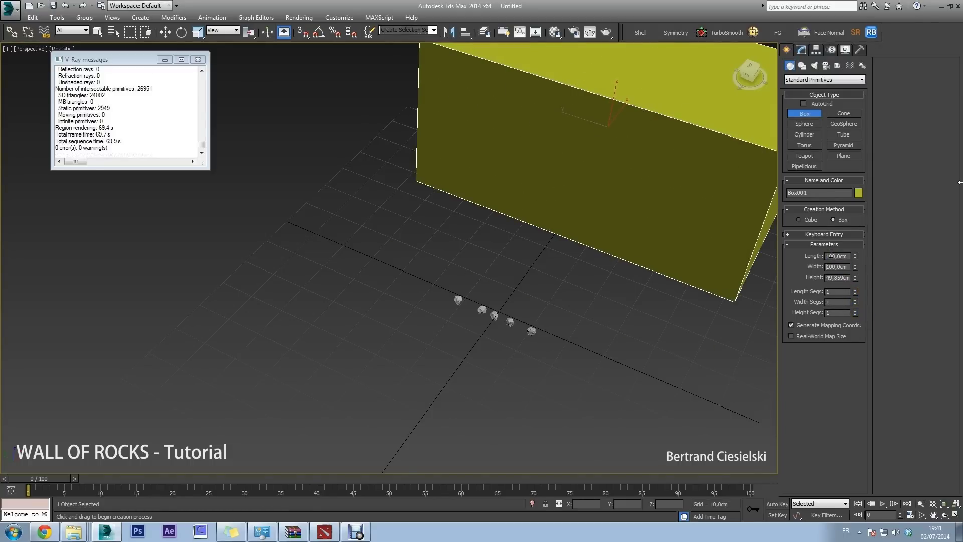
key("Tab")
type("100")
key("Return")
scroll(662, 266, "up", 2)
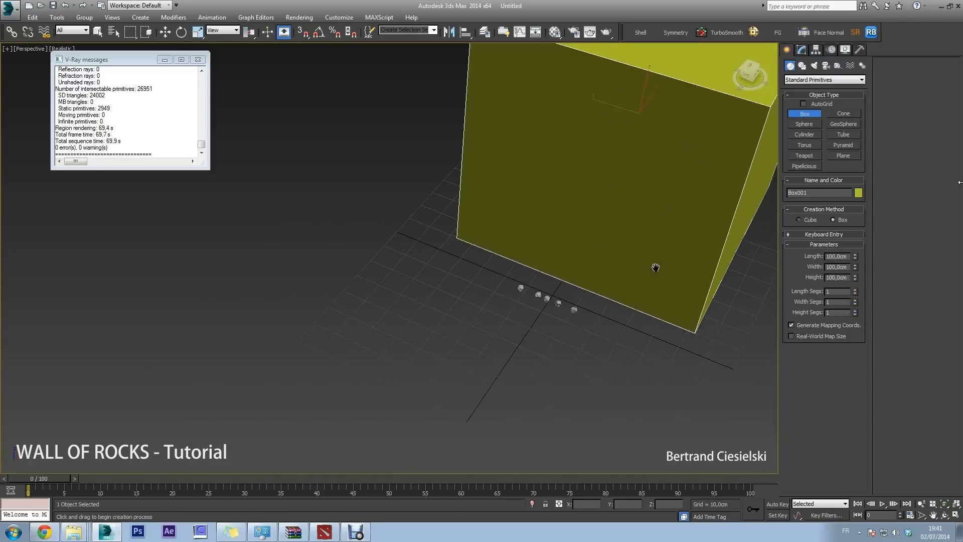
scroll(654, 267, "up", 1)
left_click_drag(458, 321, 570, 281)
right_click(553, 352)
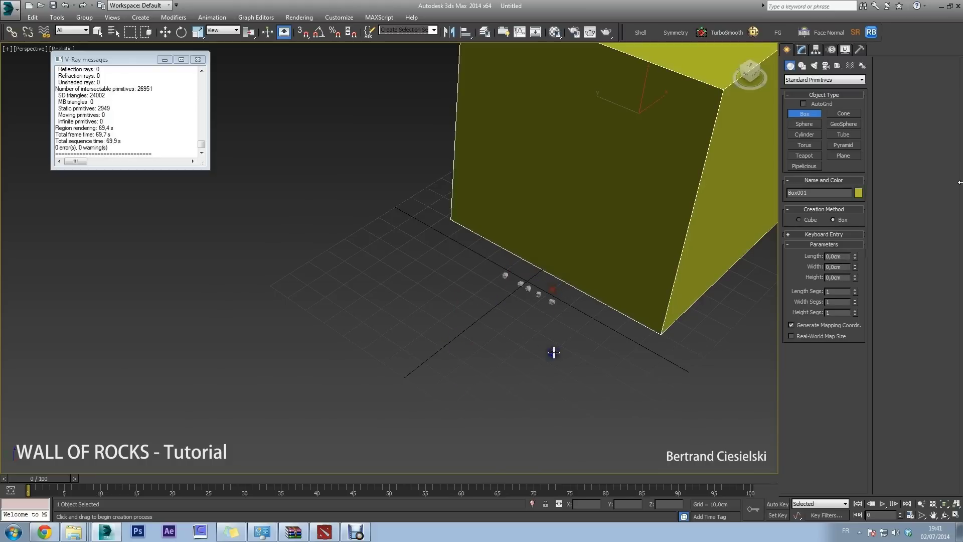
right_click(491, 324)
mouse_move(471, 328)
left_mouse_down()
mouse_move(583, 271)
mouse_move(550, 277)
left_mouse_up()
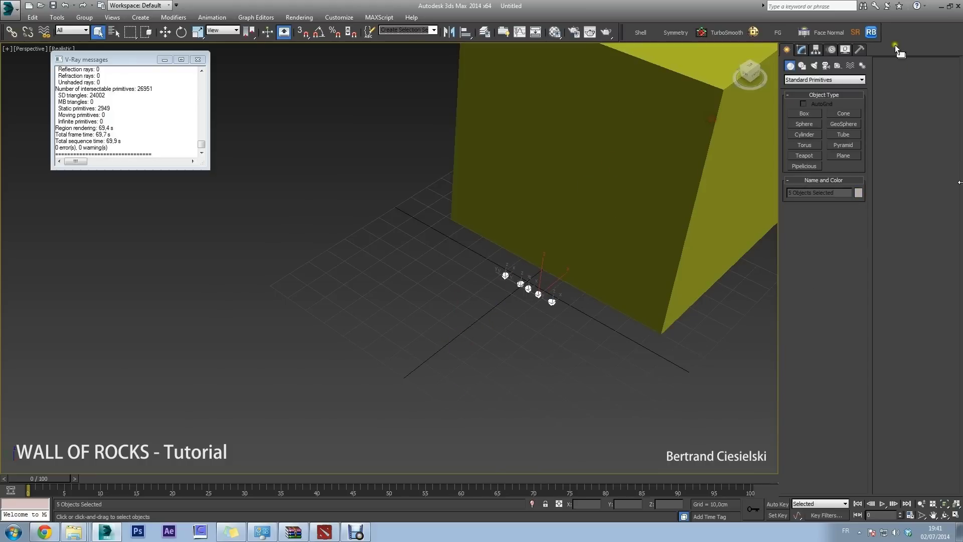
Step: Rescale the selected rocks by a factor of 5 and move them toward the cube
left_click(861, 51)
left_click(819, 239)
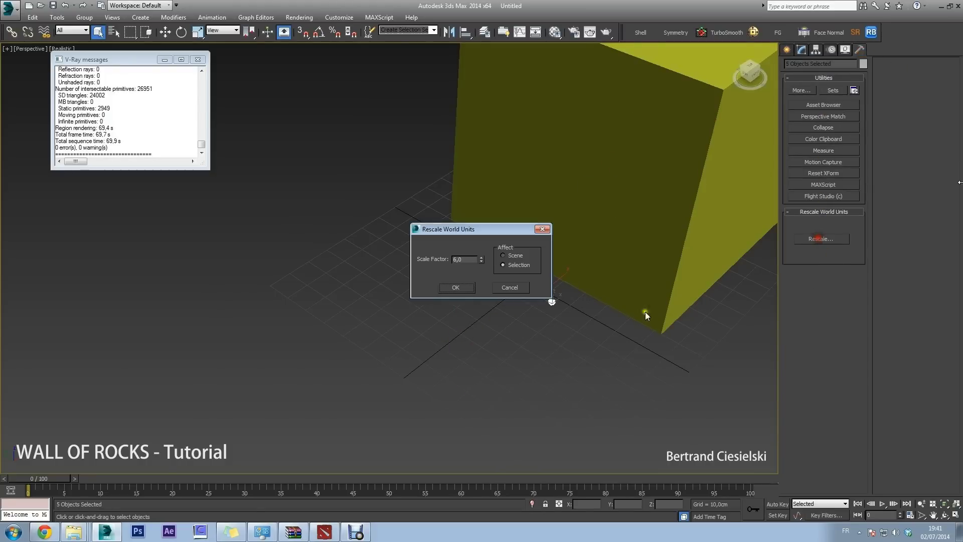
left_click_drag(496, 229, 493, 226)
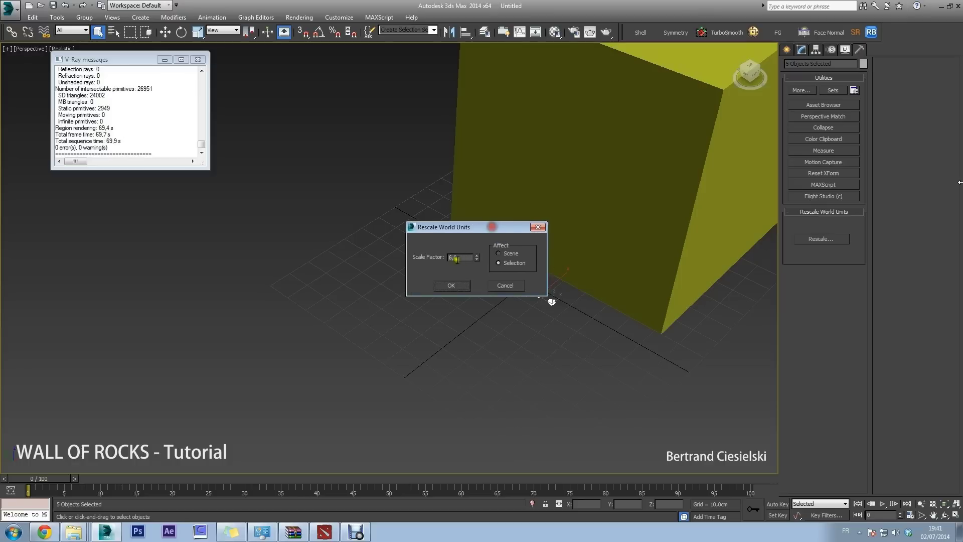
left_click(450, 285)
key("w")
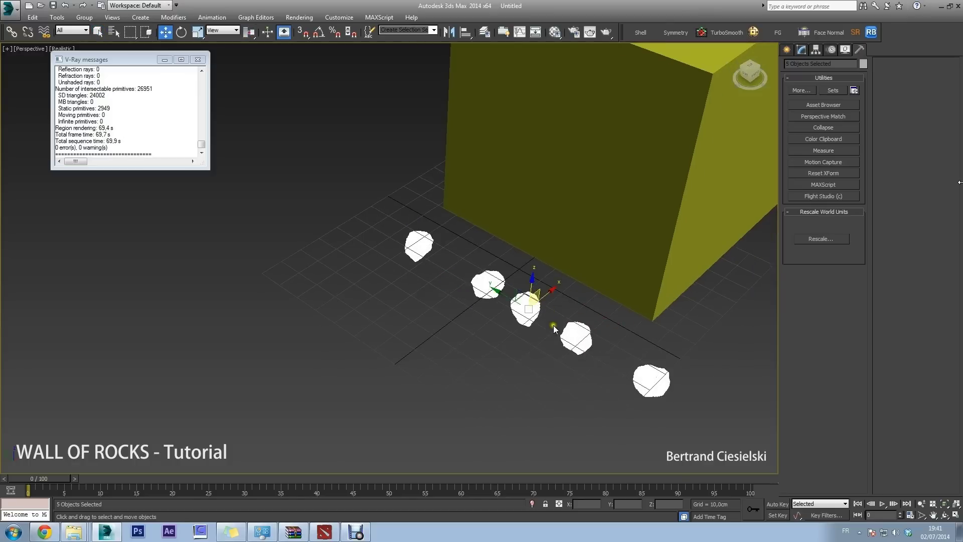
left_click_drag(490, 280, 436, 243)
Step: Convert the cube to an editable poly and set the viewport to plain Shaded
left_click(625, 244)
scroll(626, 245, "down", 5)
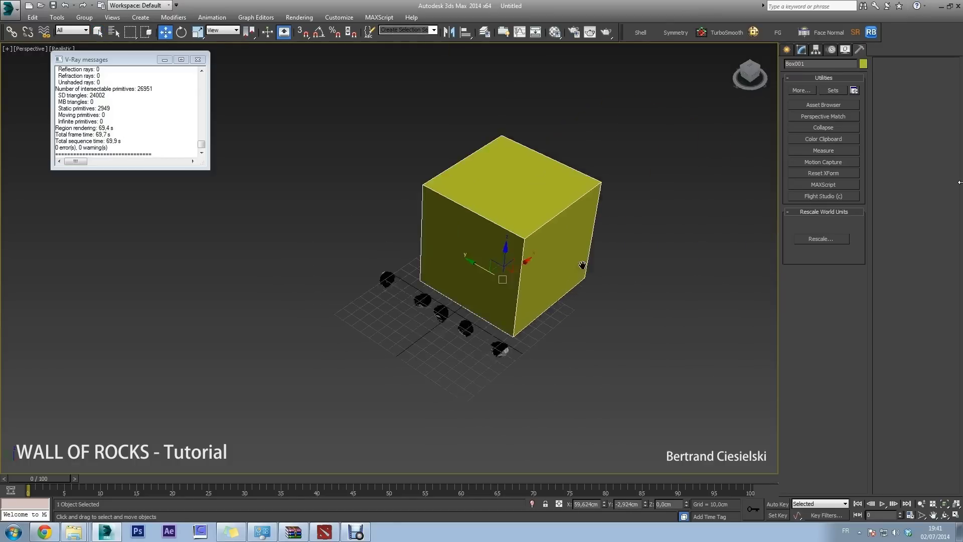
scroll(625, 245, "up", 1)
right_click(693, 51)
left_click(639, 109)
mouse_move(639, 110)
middle_mouse_down("alt")
mouse_move(446, 306)
mouse_move(452, 290)
mouse_move(476, 293)
middle_mouse_up("alt")
left_click(197, 60)
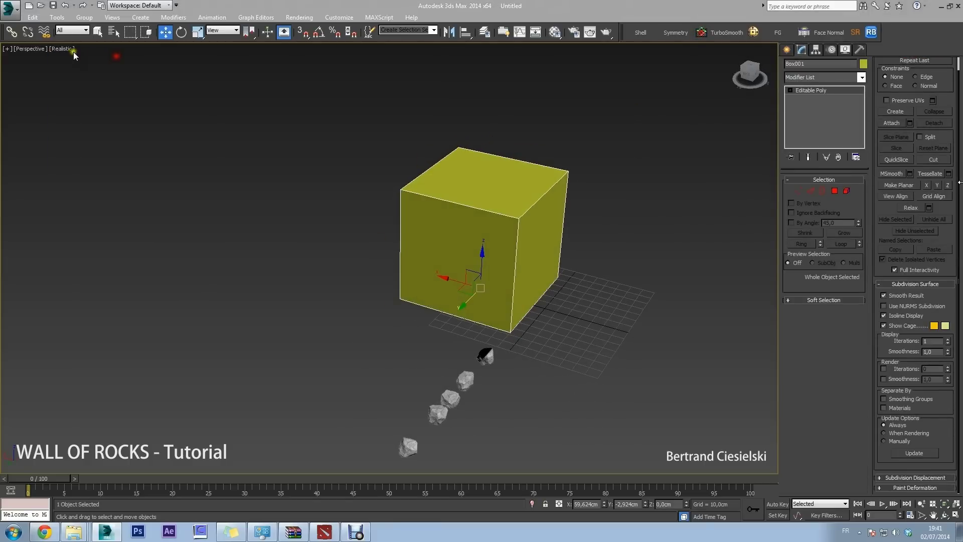
left_click(74, 49)
left_click(78, 73)
Step: Scale all the cube's vertices on X and Y into a long, thin slab
middle_click_drag(585, 245, 543, 274)
key("1")
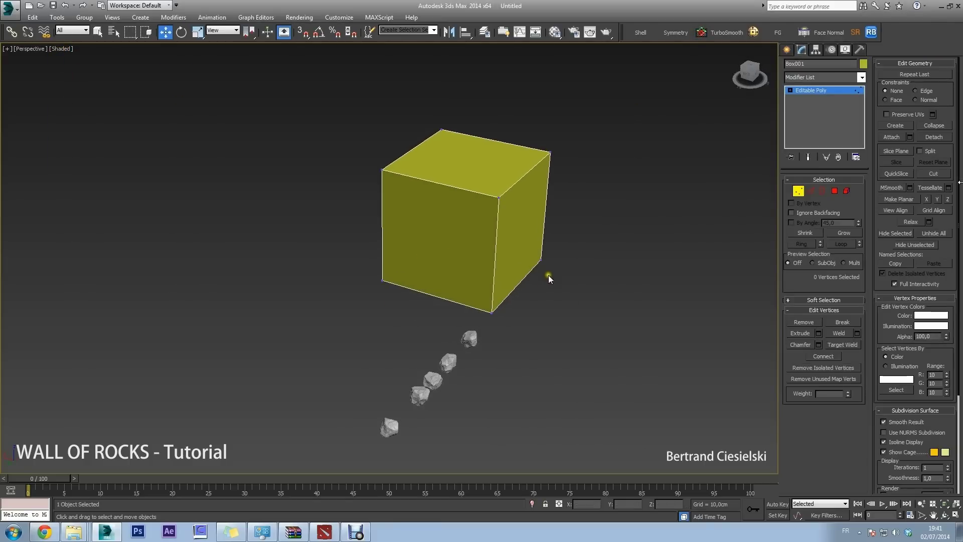
key("ctrl+a")
key("r")
left_click_drag(509, 224, 393, 226)
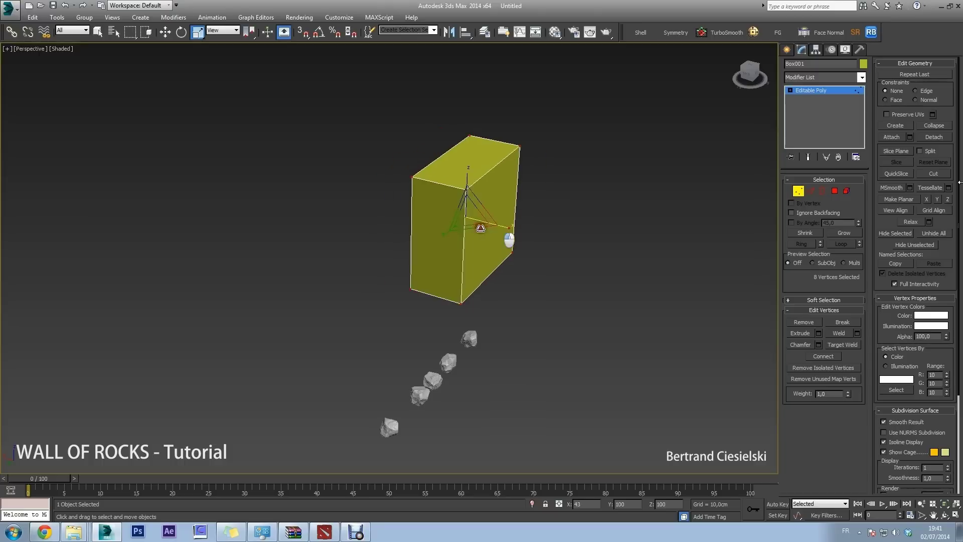
middle_click_drag(393, 226, 433, 224, "alt")
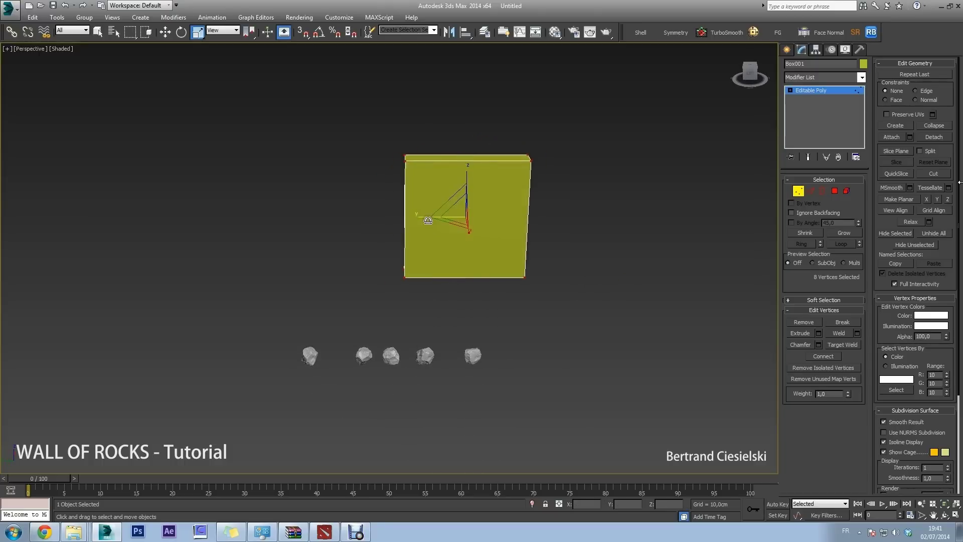
left_click_drag(432, 224, 367, 228)
scroll(368, 228, "down", 5)
mouse_move(367, 228)
middle_mouse_down("alt")
mouse_move(364, 236)
mouse_move(481, 263)
middle_mouse_up("alt")
Step: Add vertical edge loops along the slab with Connect in Edge mode
key("2")
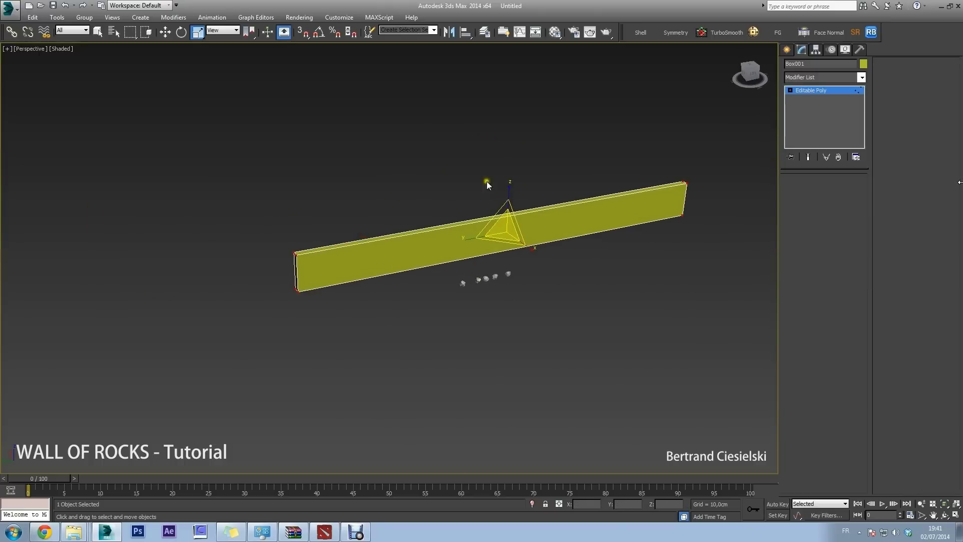
left_click(858, 370)
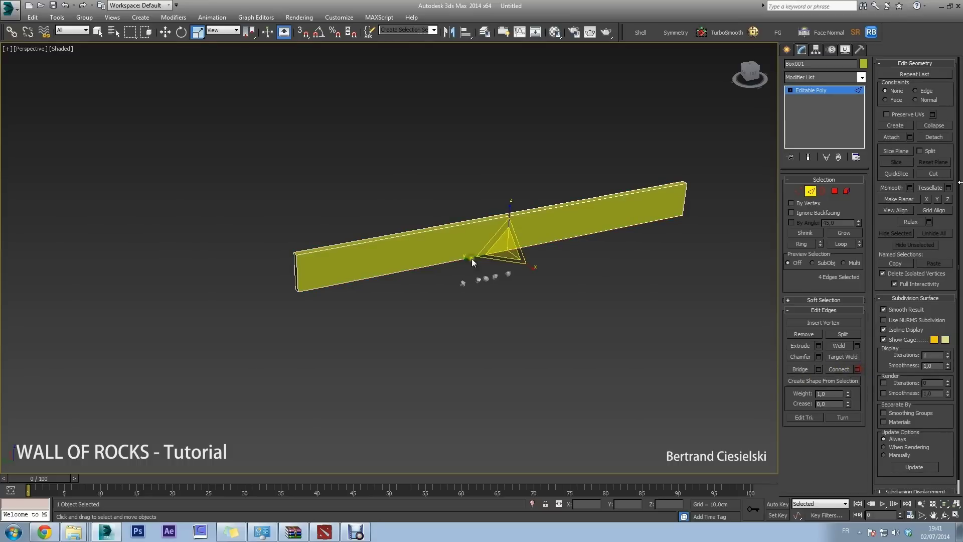
left_click_drag(397, 254, 400, 234)
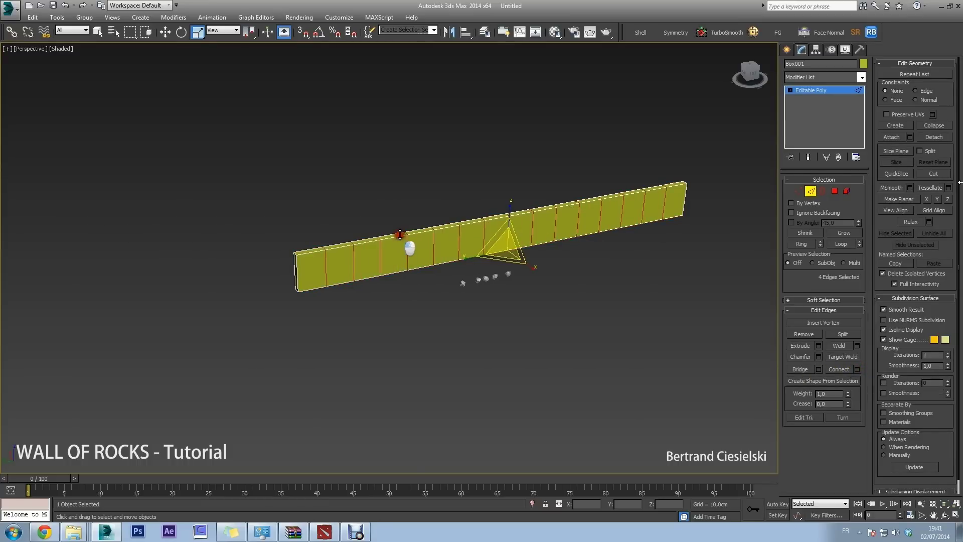
middle_click_drag(396, 307, 412, 255, "alt")
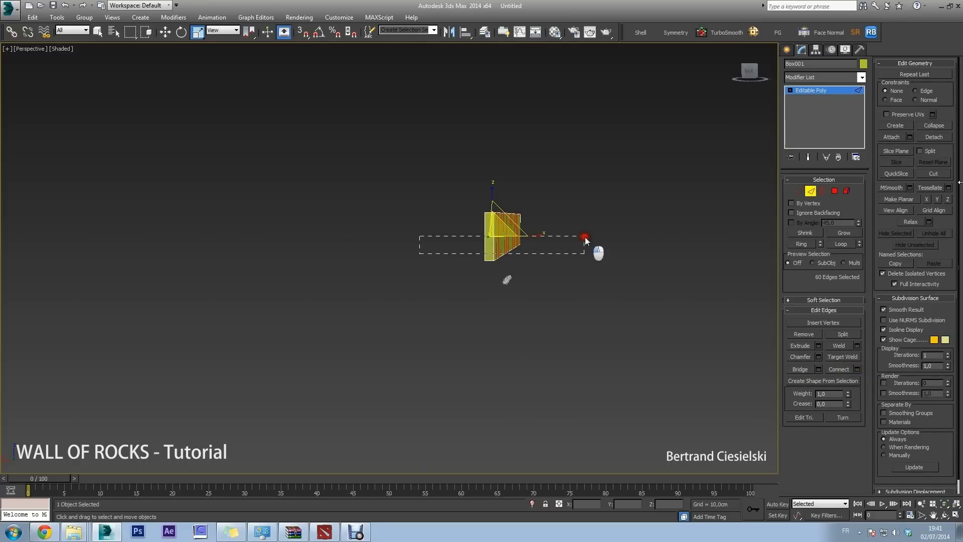
Step: Box-select the end edges and connect them into horizontal loops
left_click_drag(585, 237, 585, 239)
mouse_move(585, 238)
middle_mouse_down("alt")
mouse_move(463, 247)
mouse_move(515, 228)
middle_mouse_up("alt")
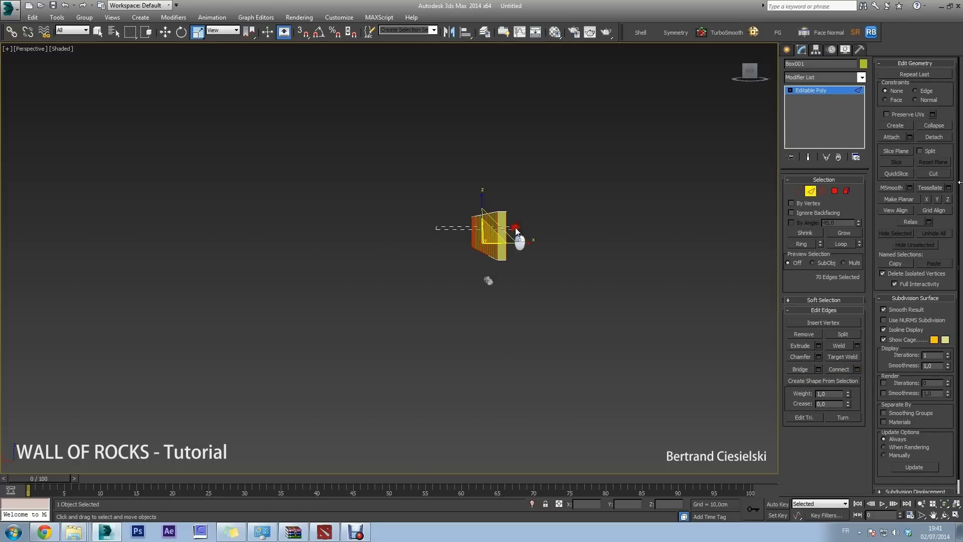
left_click(858, 369, "shift")
left_click_drag(392, 261, 396, 281)
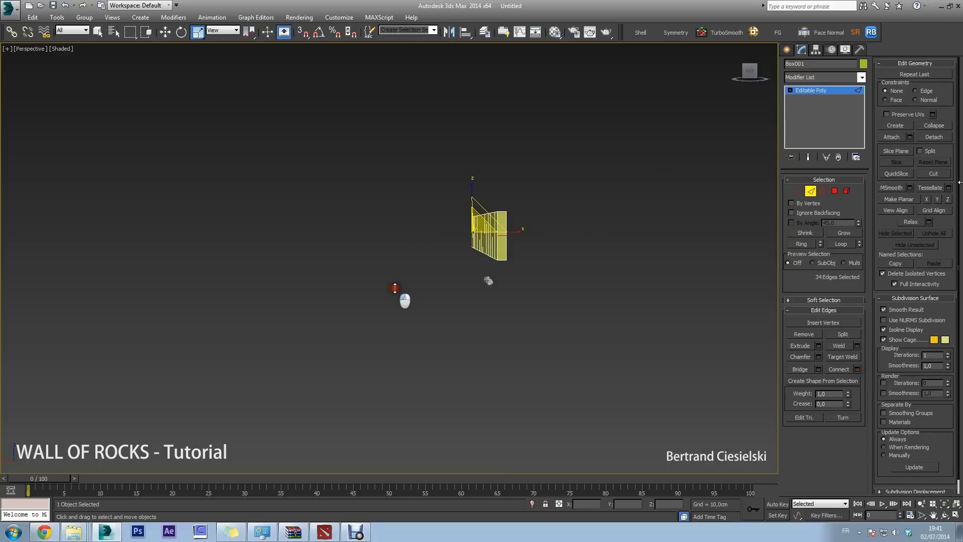
mouse_move(390, 304)
middle_mouse_down("alt")
mouse_move(485, 300)
mouse_move(508, 253)
middle_mouse_up("alt")
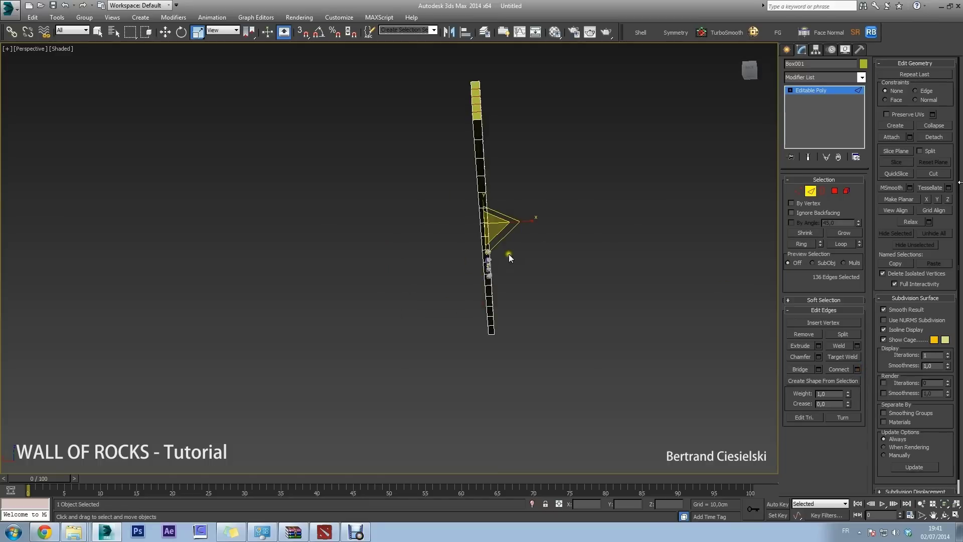
Step: Select the wall's top faces using By Angle in Polygon mode
key("4")
left_click(790, 224)
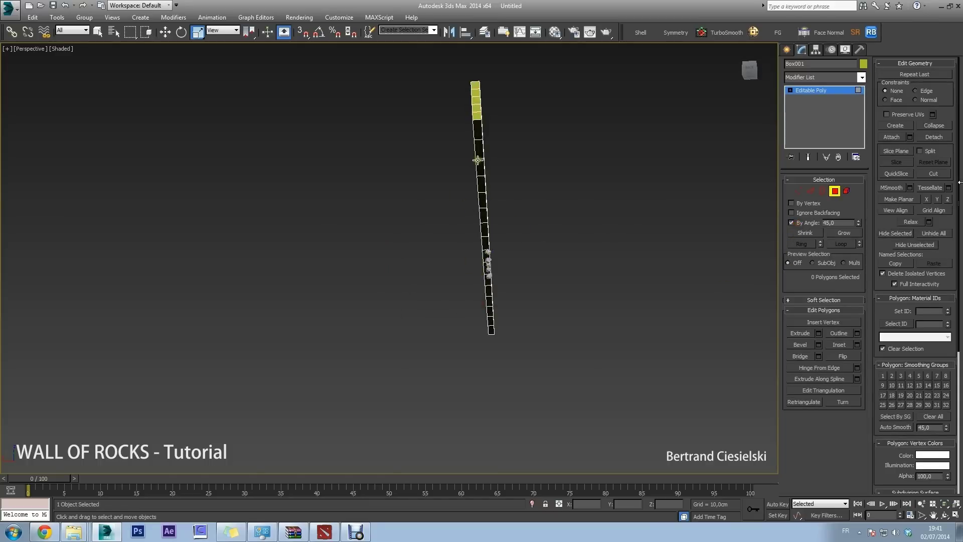
left_click(484, 172)
key("Delete")
mouse_move(599, 198)
middle_mouse_down("alt")
mouse_move(526, 281)
mouse_move(544, 252)
mouse_move(535, 256)
middle_mouse_up("alt")
key("ctrl+a")
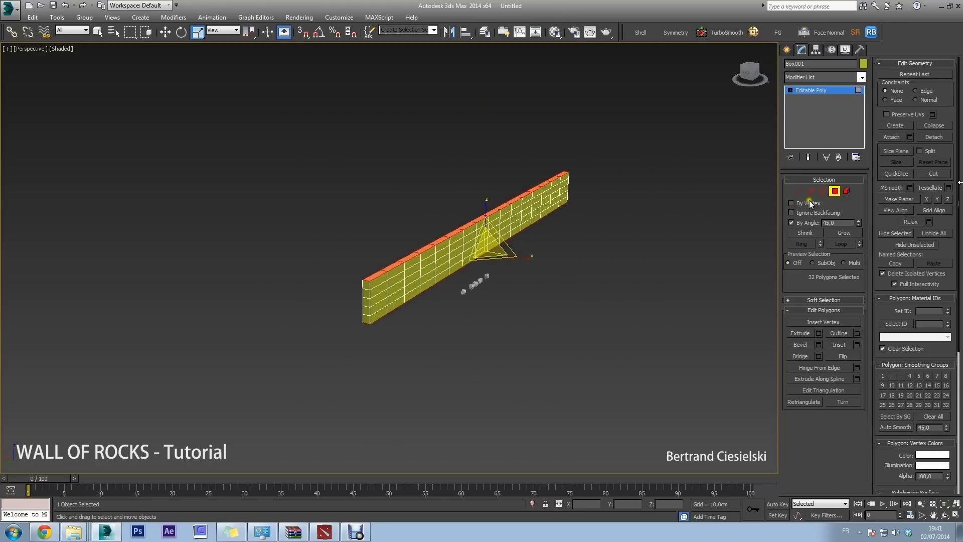
Step: Select the wall's end faces, giving them material ID 2 and smoothing group 2
left_click(791, 223)
middle_click_drag(511, 189, 532, 192, "alt")
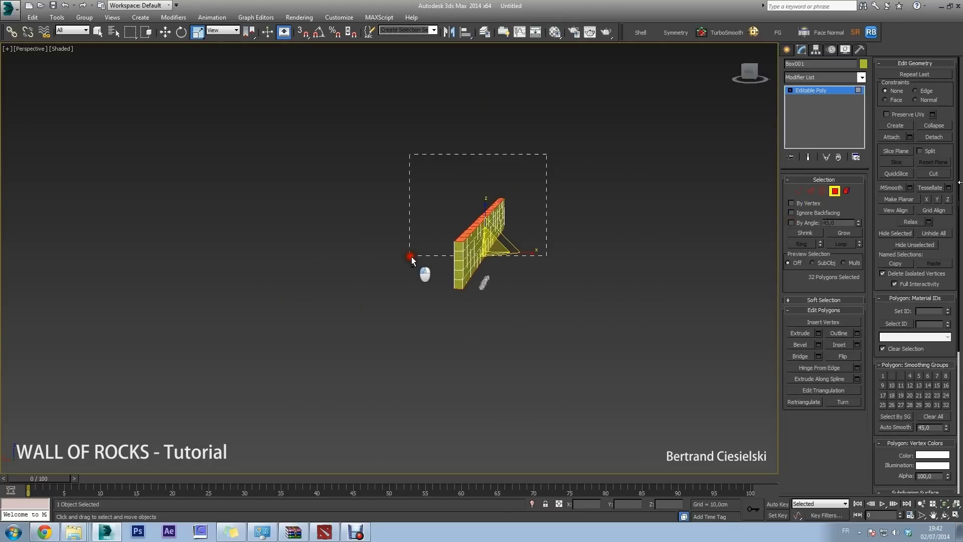
middle_click_drag(464, 194, 473, 188, "alt")
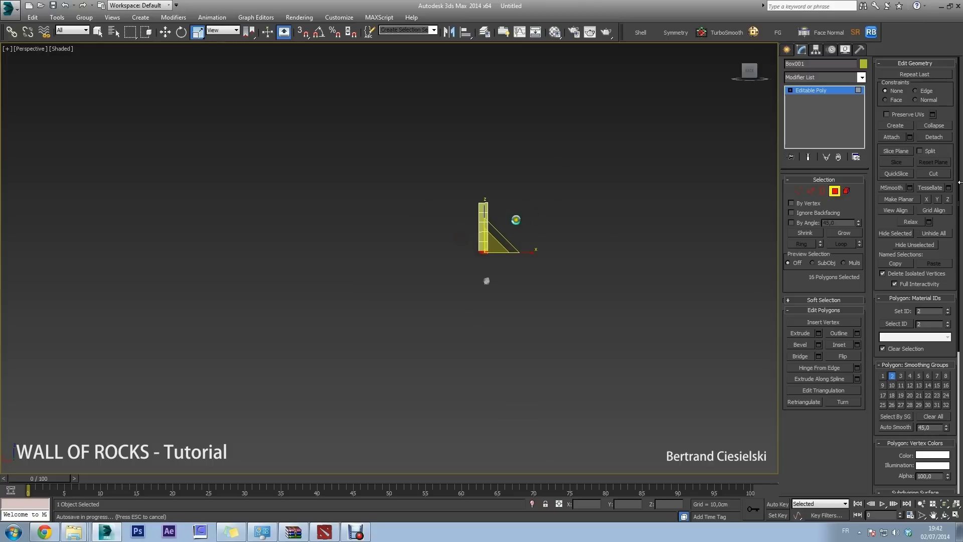
left_click(559, 205)
mouse_move(567, 219)
middle_mouse_down("alt")
mouse_move(524, 252)
mouse_move(527, 243)
middle_mouse_up("alt")
Step: Add a TurboSmooth modifier to the wall and adjust its iterations
left_click(834, 191)
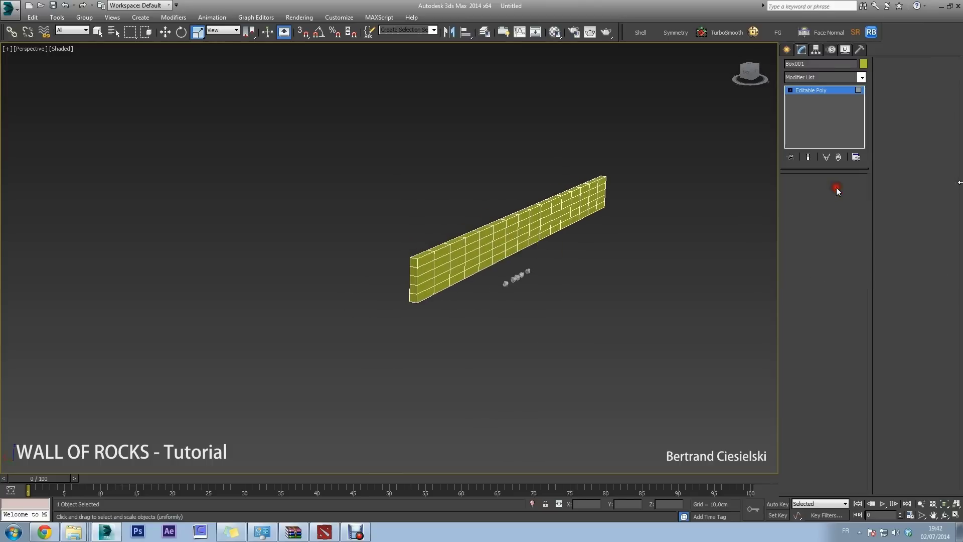
left_click(726, 33)
scroll(642, 191, "up", 2)
scroll(684, 203, "up", 2)
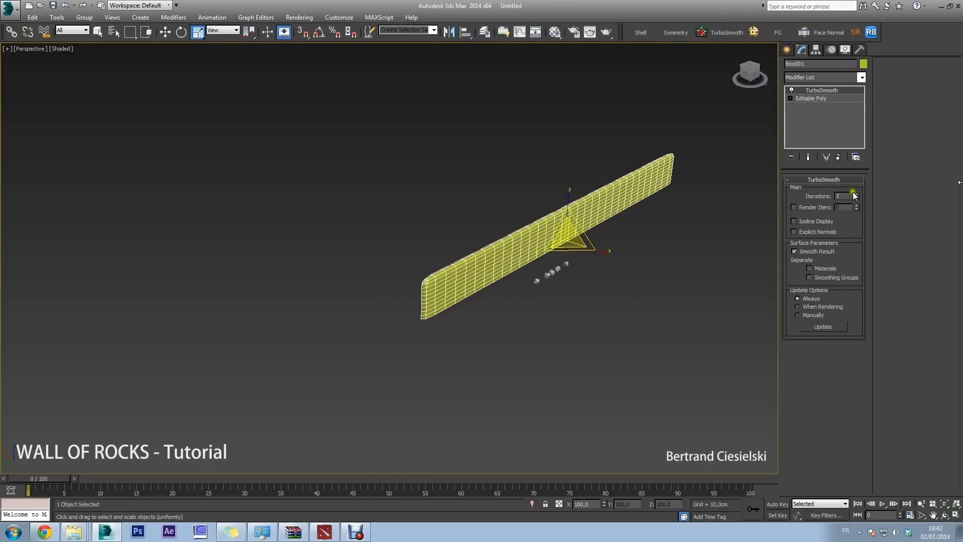
left_click(855, 194)
left_click(802, 100)
key("1")
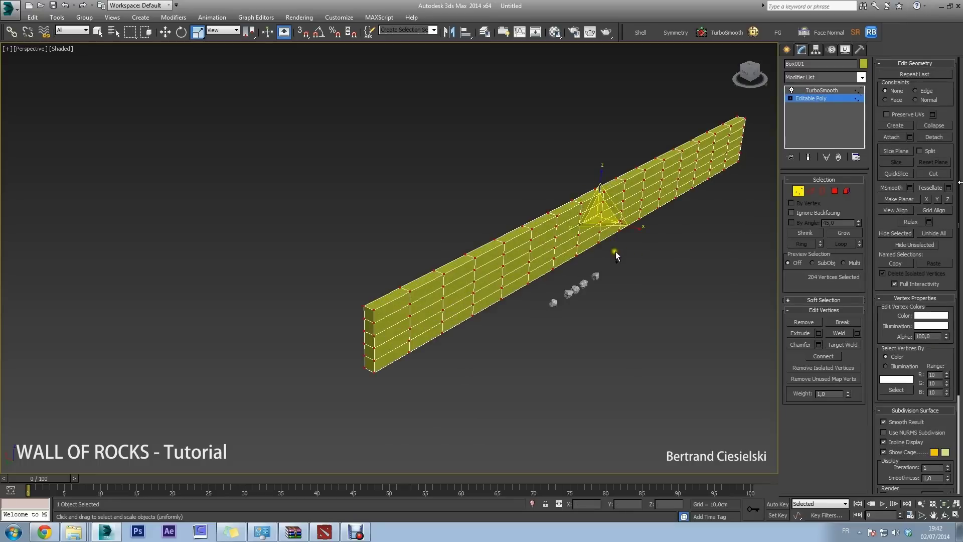
key("1")
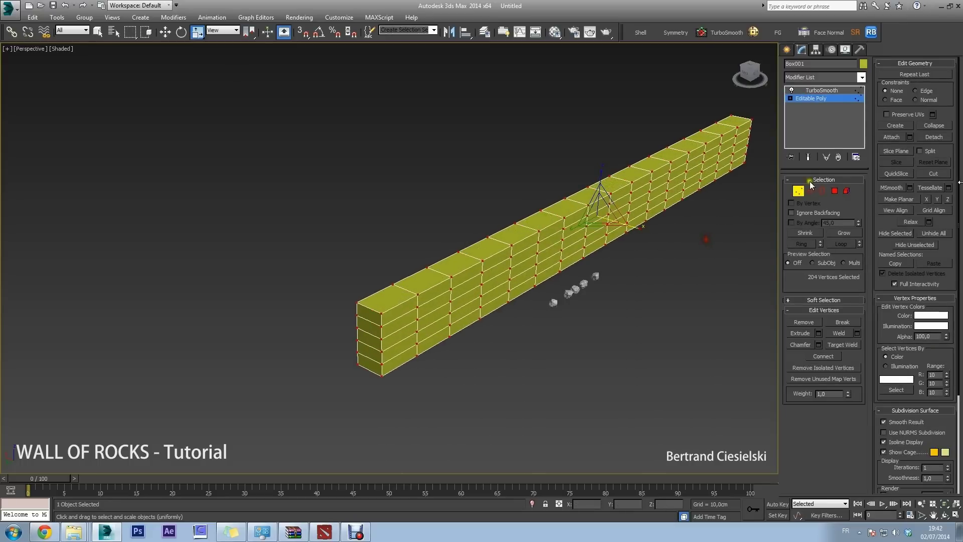
left_click(818, 93)
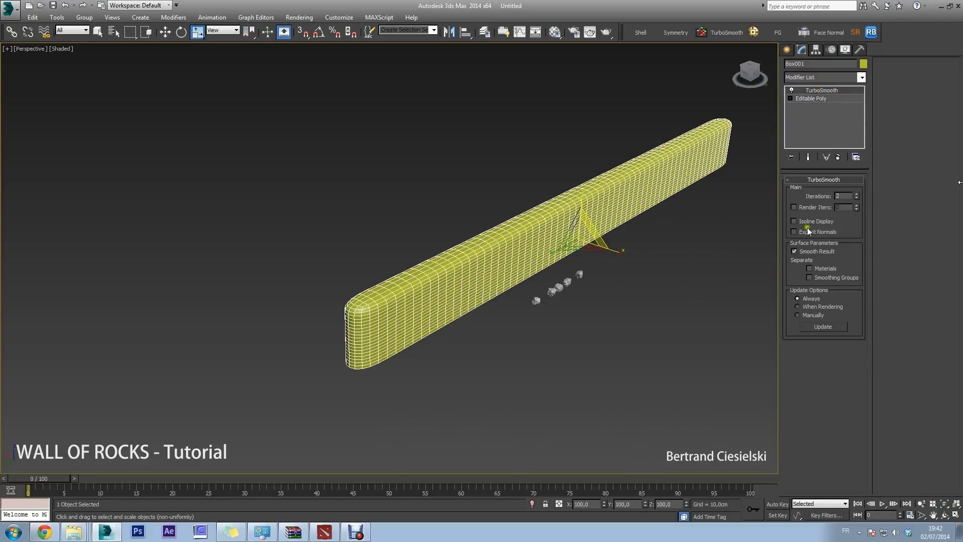
left_click(856, 205)
Step: Add a Noise modifier and set its scale and X/Y strength values
left_click(832, 78)
left_click(821, 86)
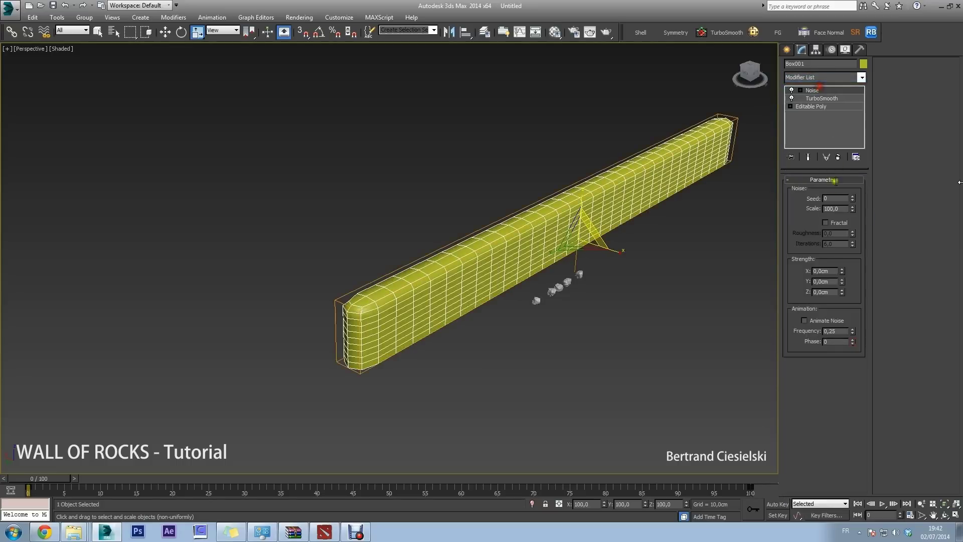
double_click(834, 208)
left_click(826, 271)
type("15")
key("Tab")
type("15")
key("Tab")
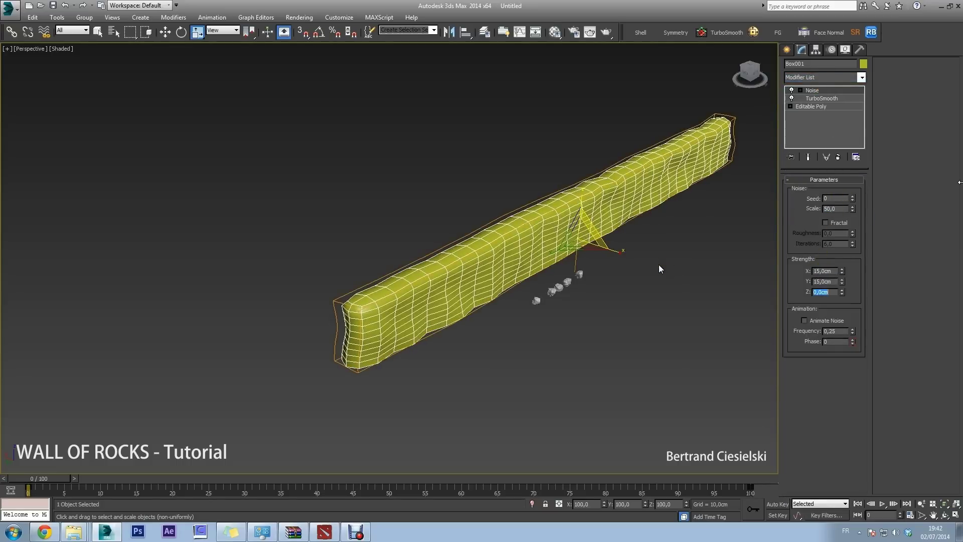
middle_click_drag(660, 175, 736, 190, "alt")
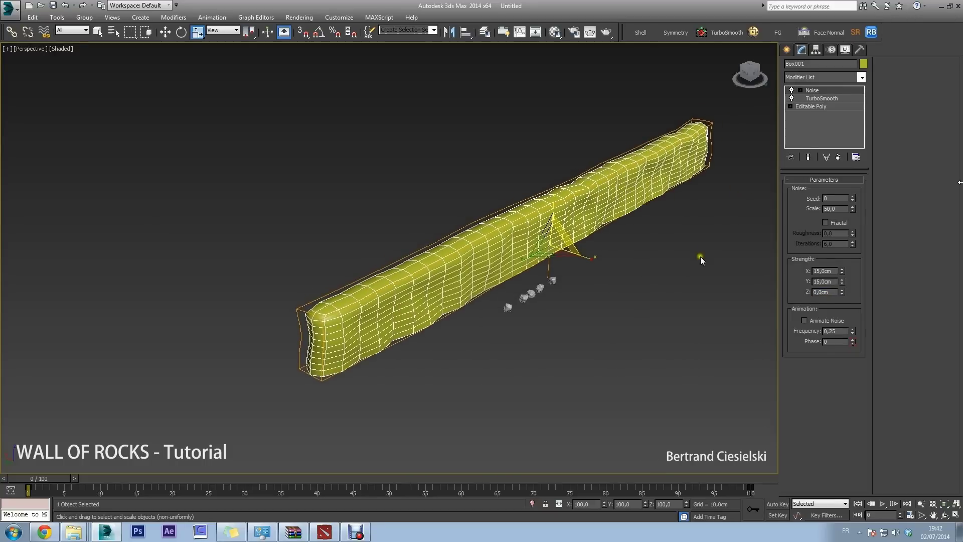
Step: Add a second TurboSmooth and a second Noise with 10 cm strengths
left_click(721, 32)
left_click(807, 78)
scroll(806, 83, "down", 1)
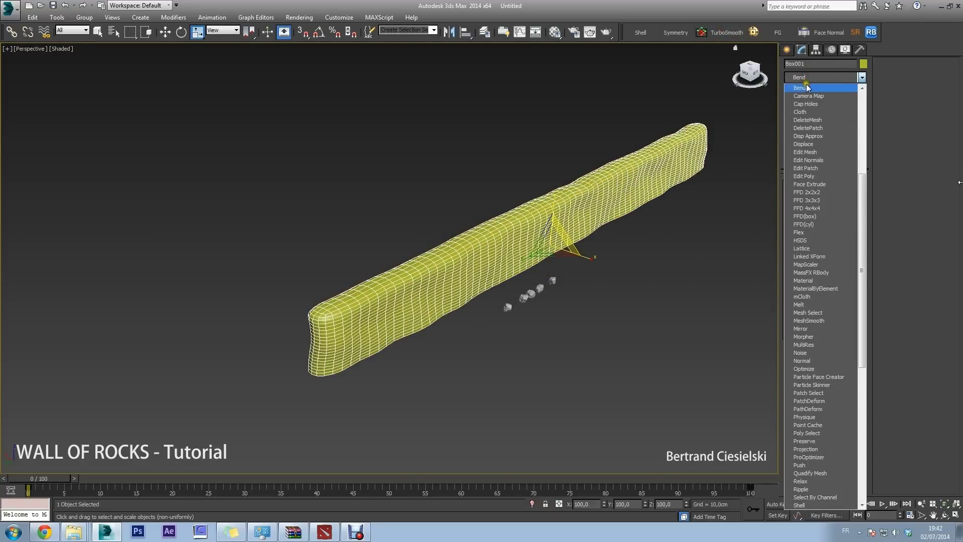
left_click(812, 75)
key("n")
left_click(808, 87)
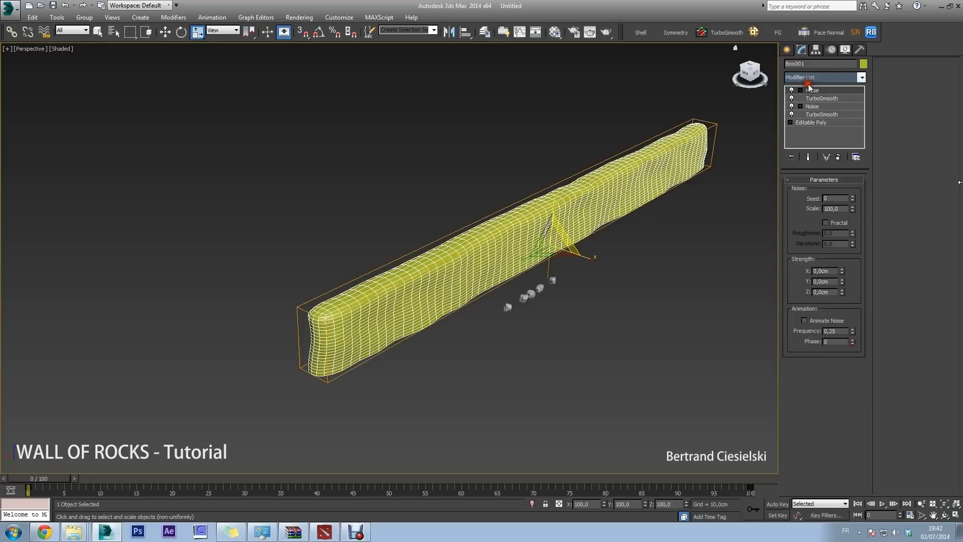
left_click_drag(839, 209, 790, 208)
left_click(826, 270)
type("10")
key("Tab")
type("10")
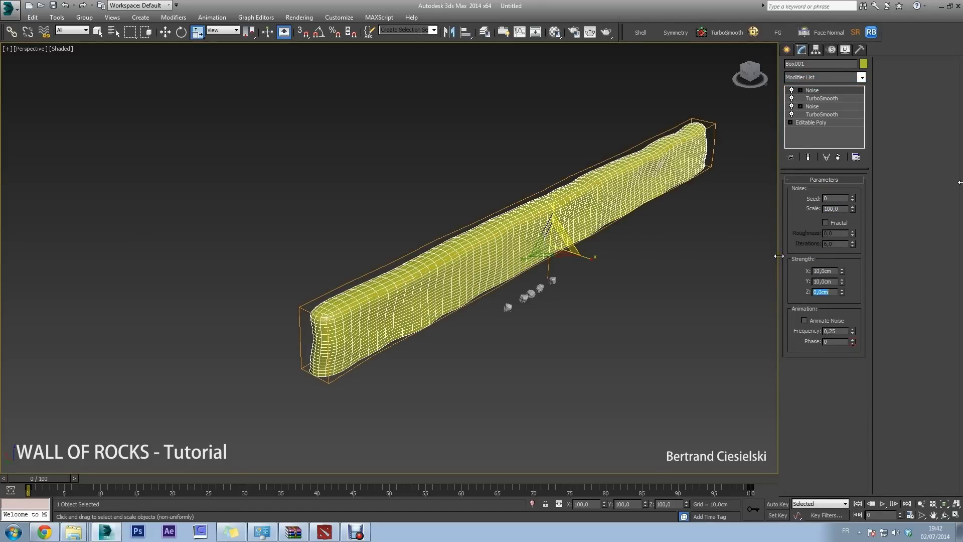
key("Return")
middle_click_drag(497, 331, 527, 326, "alt")
key("w")
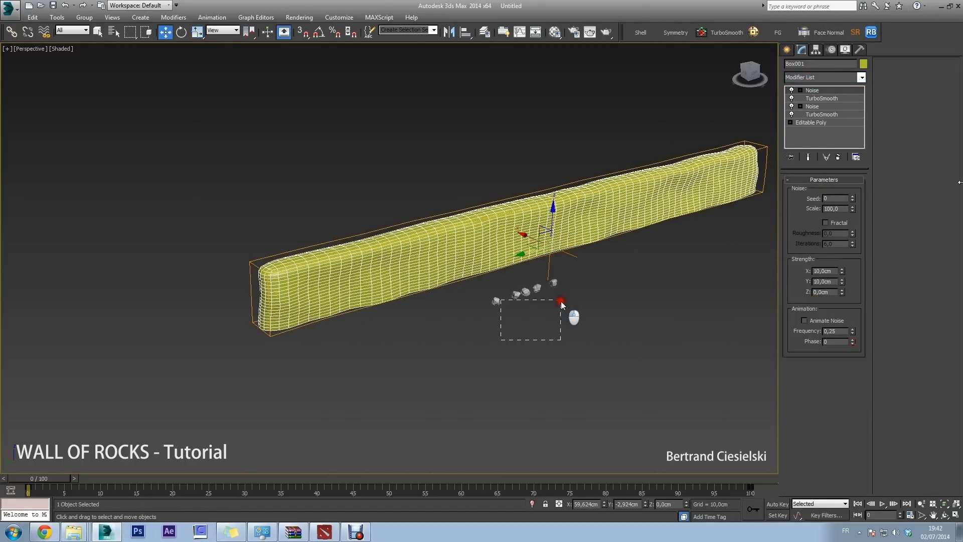
Step: Select the five rocks and move them further right of the wall
left_click_drag(500, 339, 601, 280)
scroll(601, 279, "down", 3)
left_click_drag(501, 323, 589, 288)
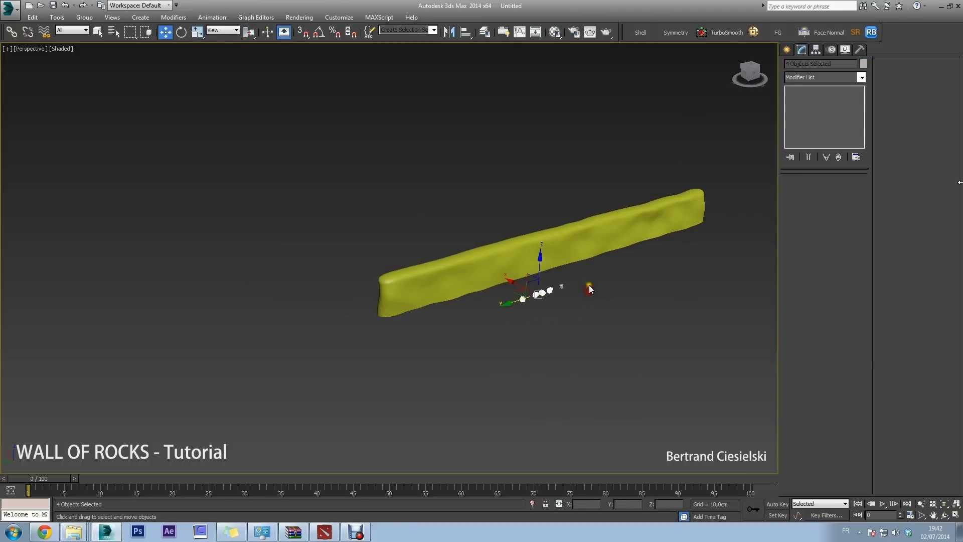
left_click_drag(522, 300, 704, 231)
scroll(704, 231, "down", 2)
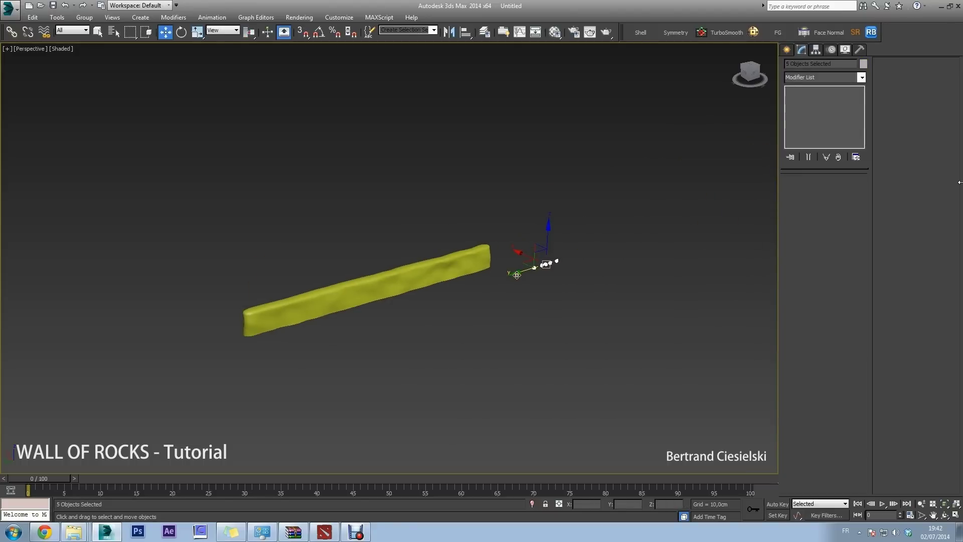
left_click_drag(549, 262, 678, 226)
Step: Create a MultiScatter object to the right of the wall
left_click(787, 50)
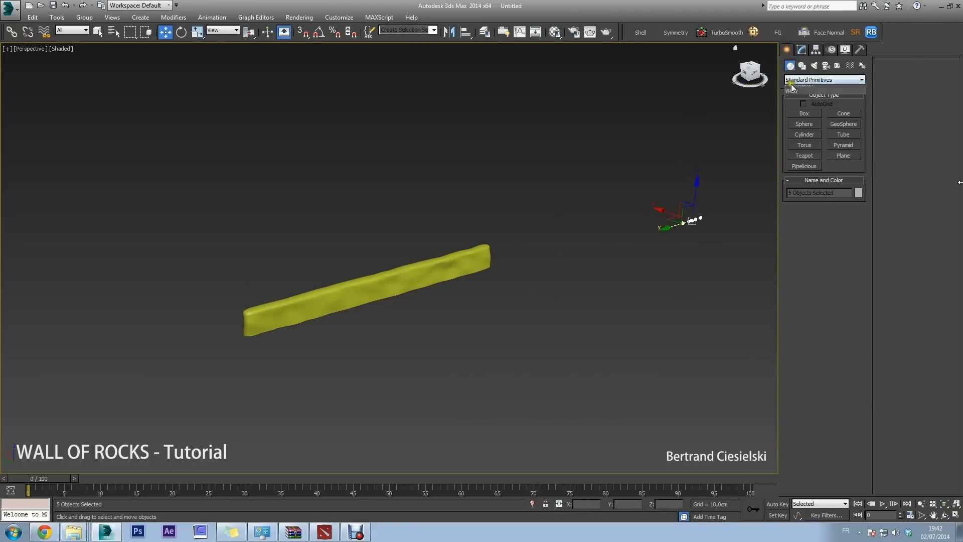
left_click(824, 79)
left_click(799, 173)
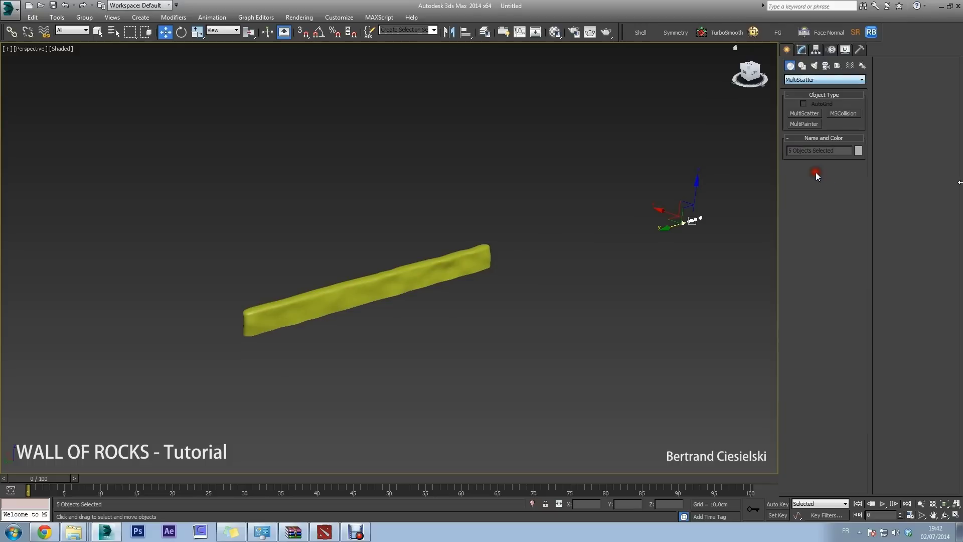
left_click(808, 116)
left_click_drag(628, 199, 645, 216)
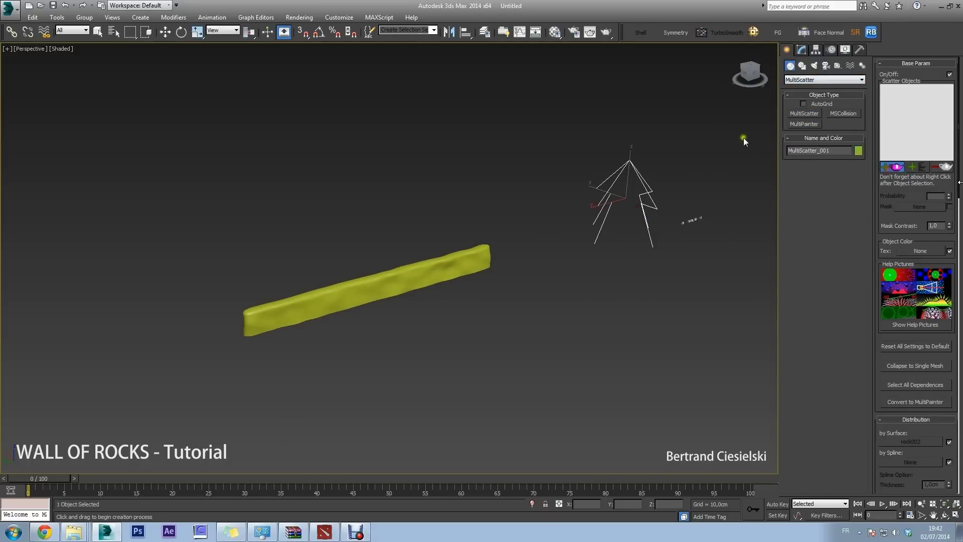
Step: Add rock001–rock005 to MultiScatter_001's Scatter Objects list
left_click(802, 49)
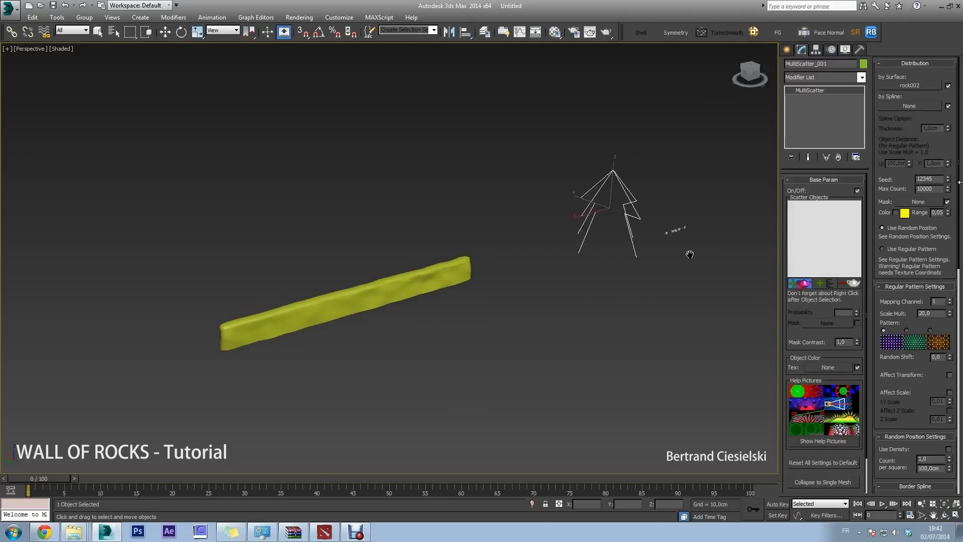
scroll(692, 211, "up", 3)
scroll(587, 220, "up", 3)
left_click(629, 210)
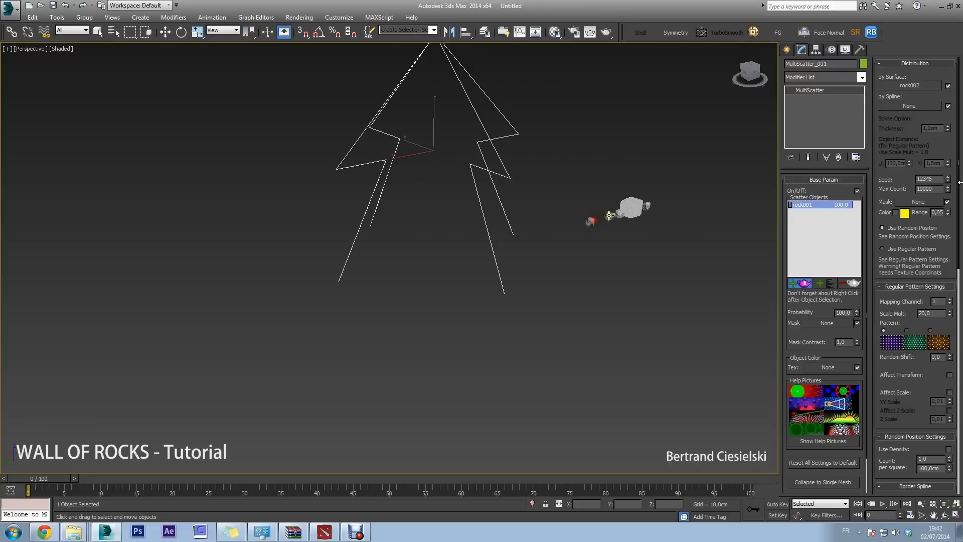
left_click(614, 214)
left_click(632, 209)
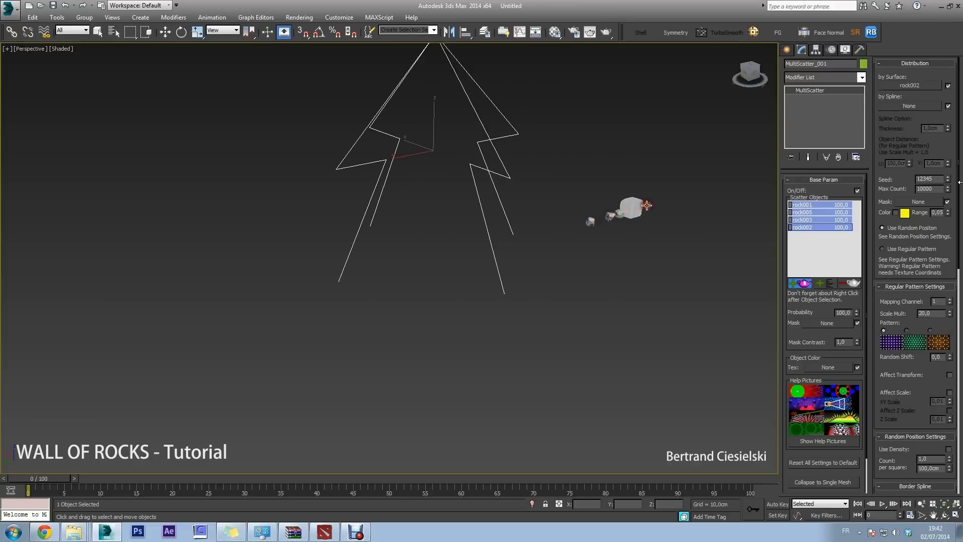
scroll(477, 248, "down", 3)
scroll(473, 247, "up", 2)
scroll(473, 247, "up", 4)
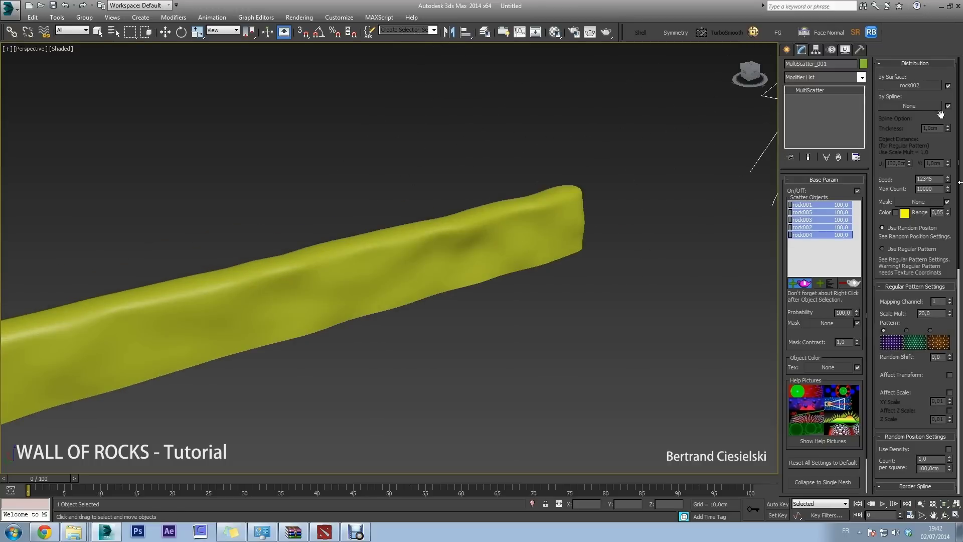
Step: Pick Box001 as the distribution surface, covering the wall with rock proxies
left_click(906, 89)
left_click(516, 280)
middle_click_drag(527, 294, 550, 269)
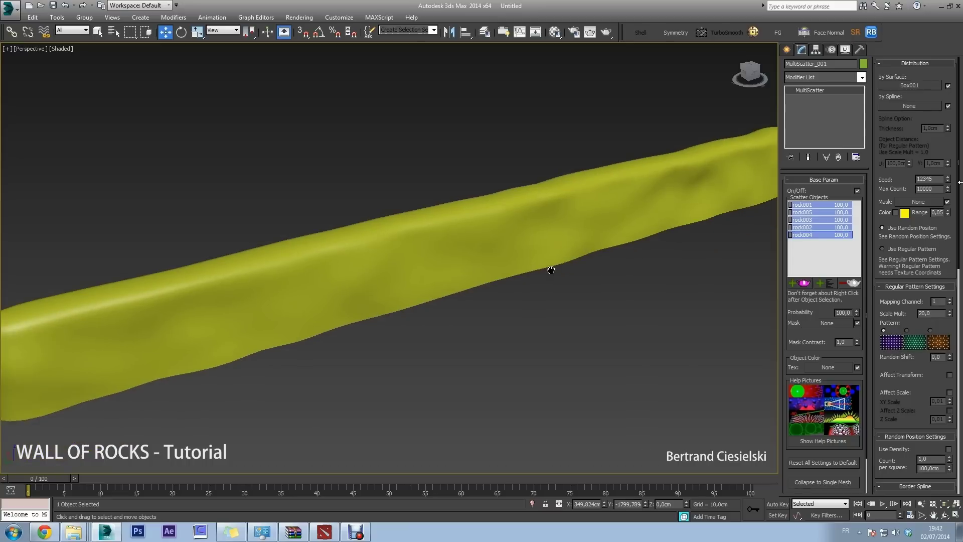
scroll(647, 228, "down", 4)
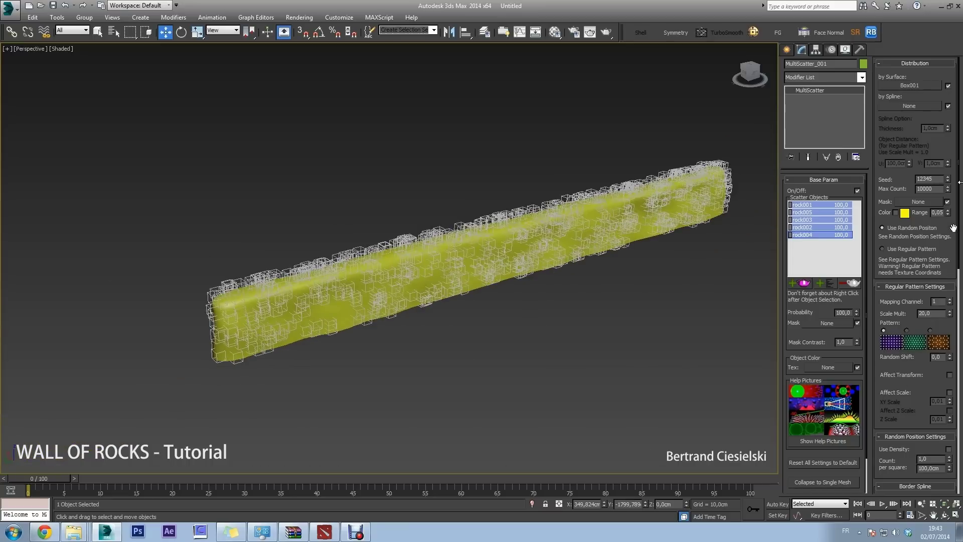
Step: Set MultiScatter_001's preview type to Points
left_click_drag(959, 220, 953, 333)
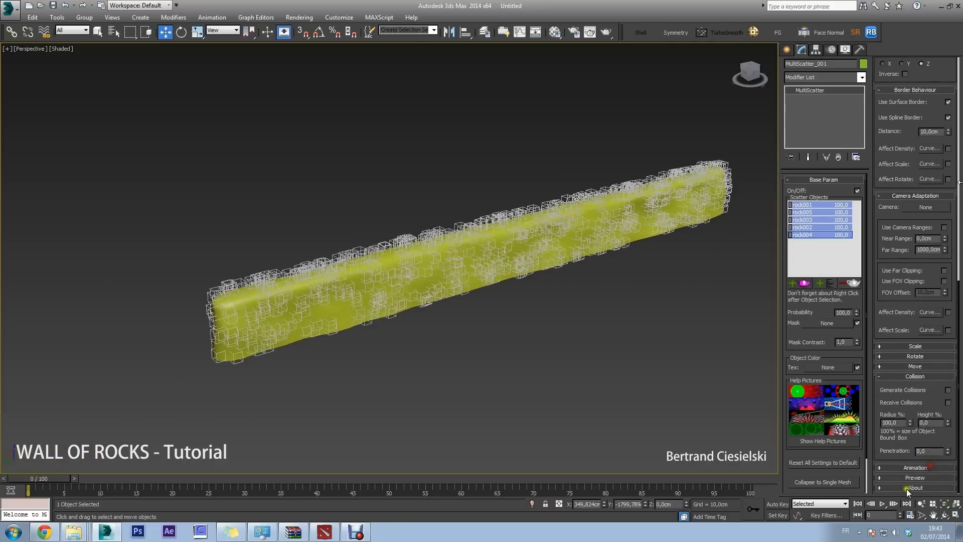
left_click(909, 480)
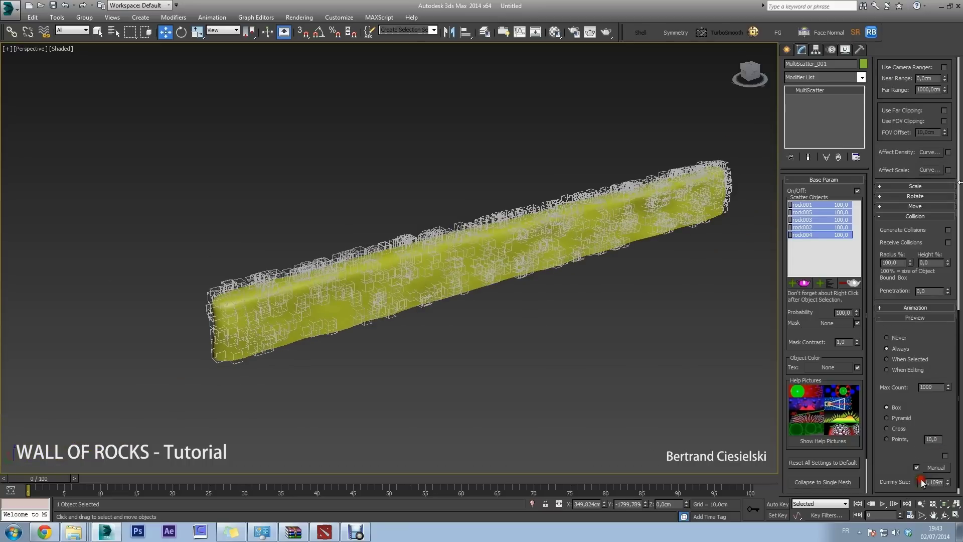
left_click(888, 439)
left_click_drag(933, 228, 927, 422)
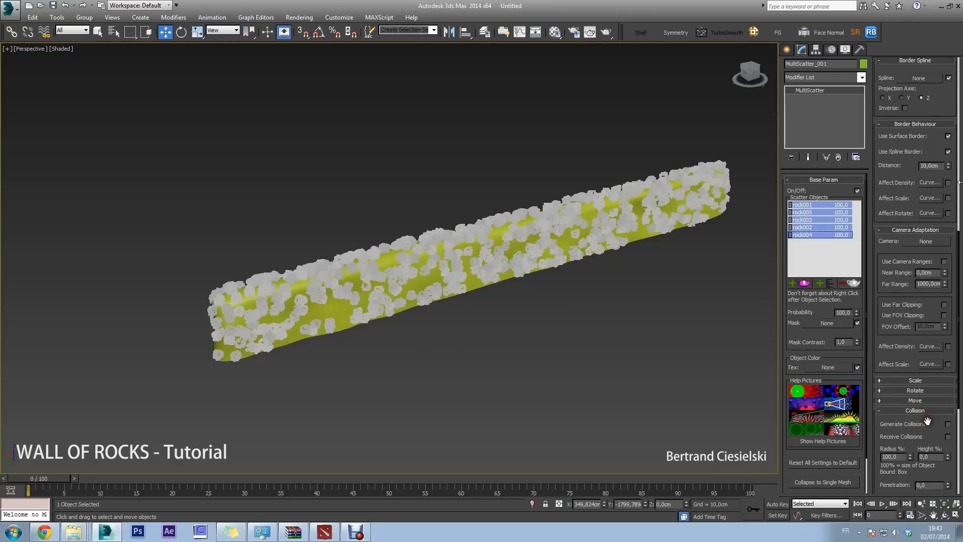
scroll(933, 136, "up", 5)
scroll(928, 174, "up", 5)
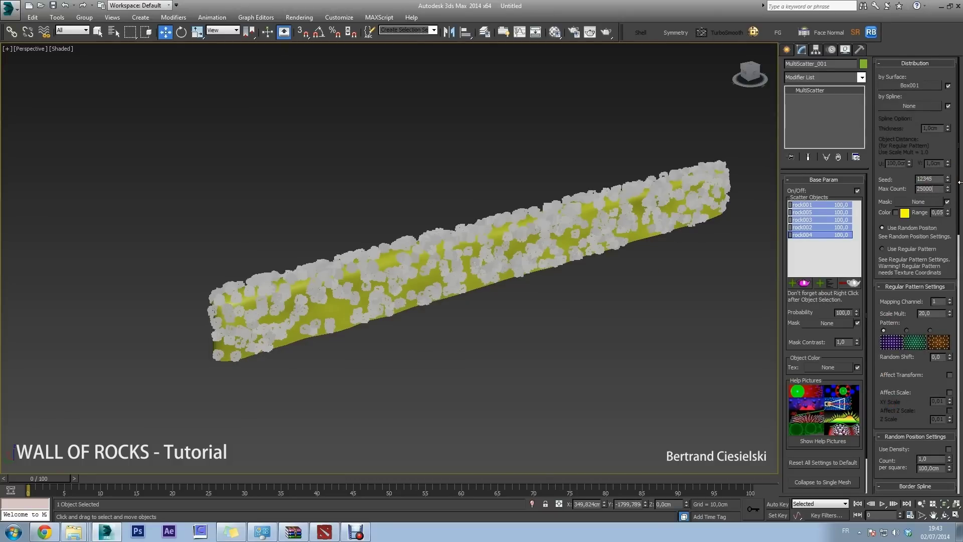
scroll(896, 67, "down", 5)
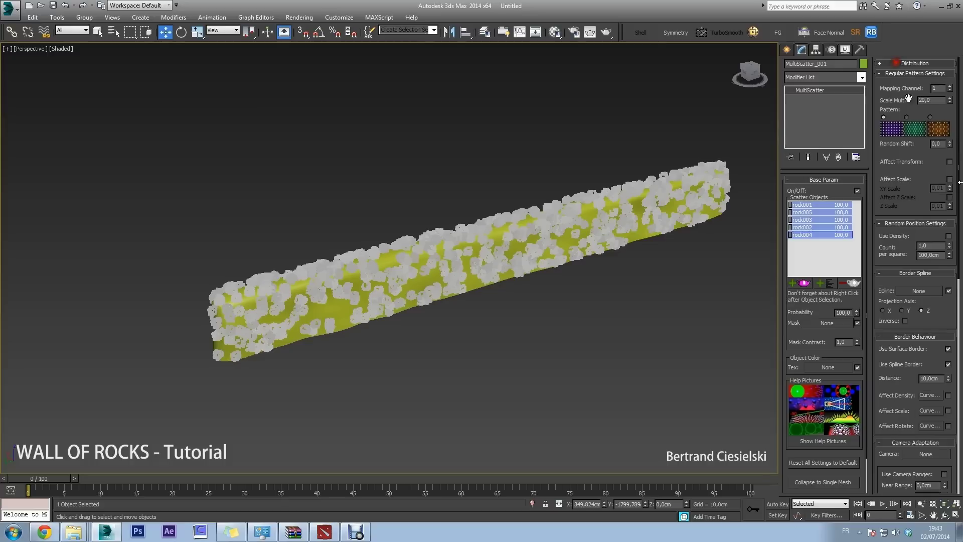
scroll(955, 83, "down", 5)
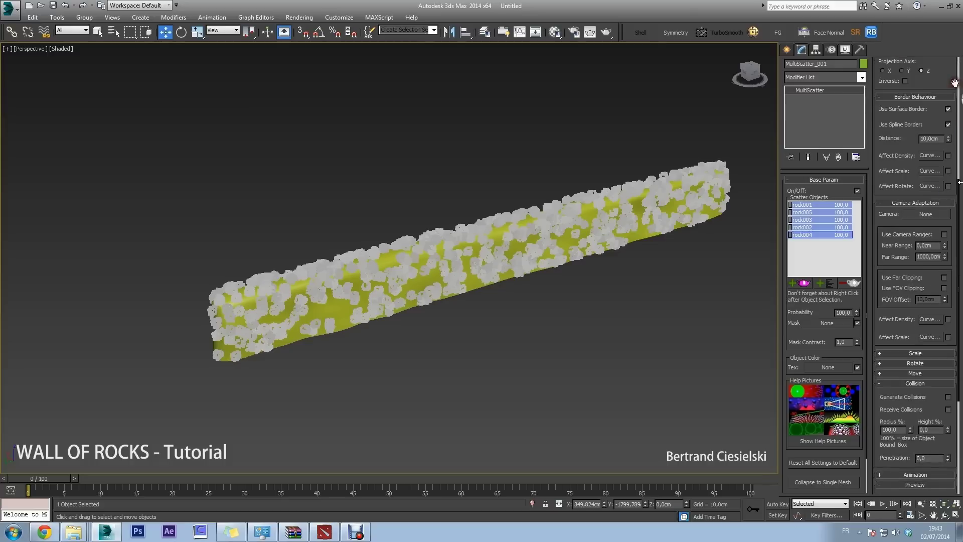
Step: Scale the rocks from 70 to 120 and randomly rotate them 360° on X, Y and Z
left_click(920, 353)
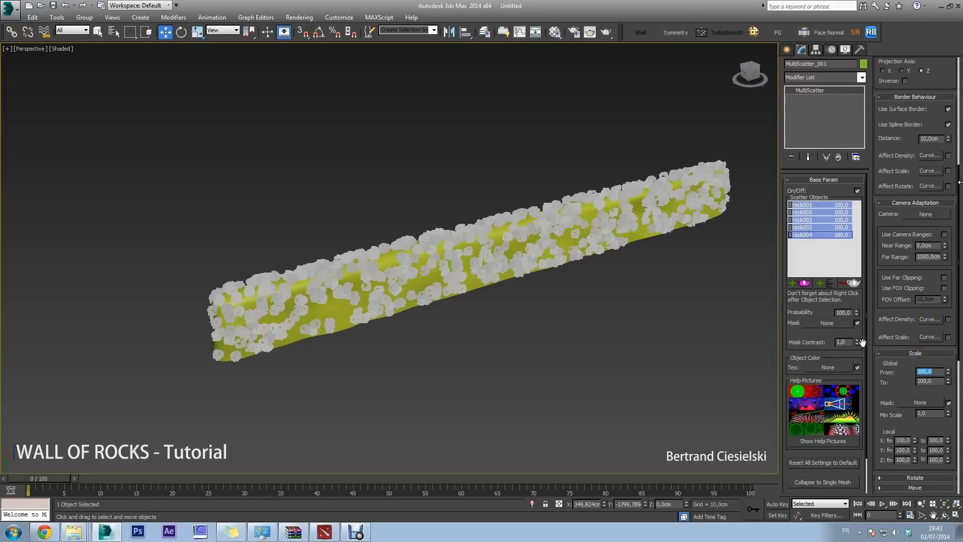
left_click(922, 353)
left_click(917, 363)
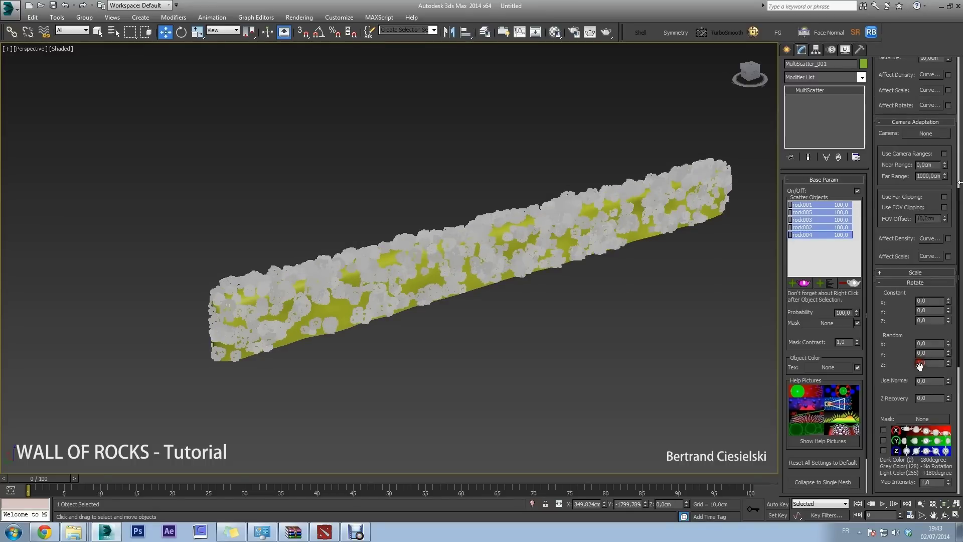
type("360")
key("Tab")
type("360")
key("Tab")
type("360")
key("Tab")
scroll(767, 319, "up", 3)
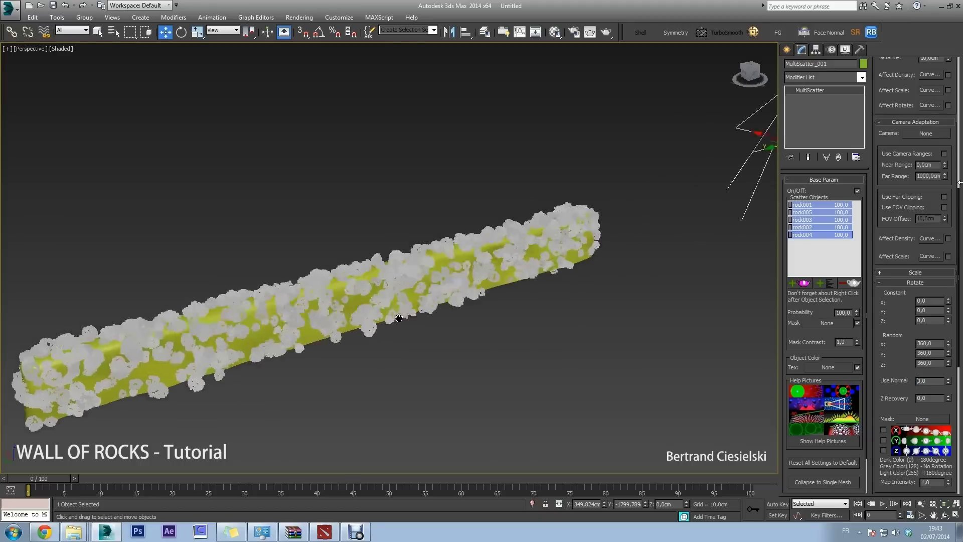
scroll(419, 267, "up", 3)
scroll(612, 273, "up", 2)
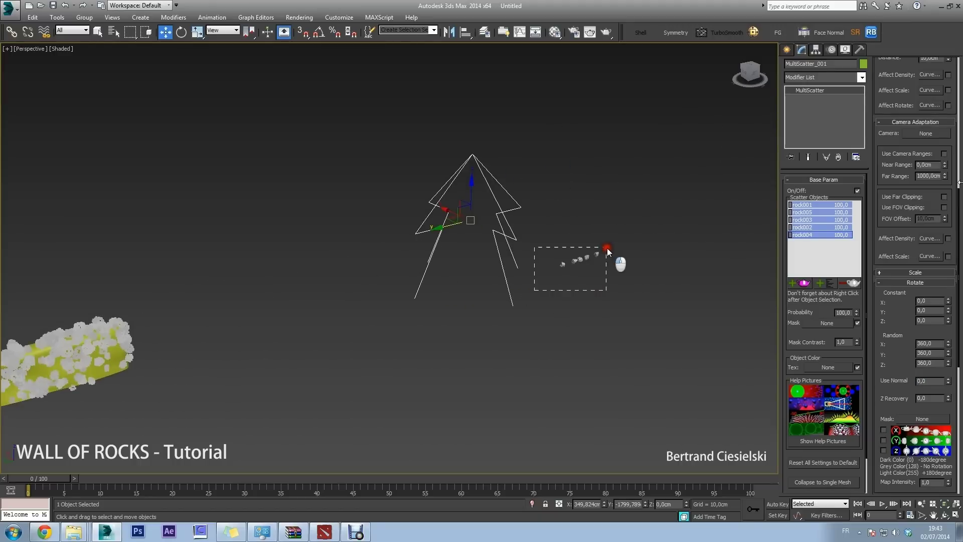
Step: Select the five rocks and use Center to Object to centre each pivot
left_click_drag(607, 248, 607, 248)
left_click(815, 50)
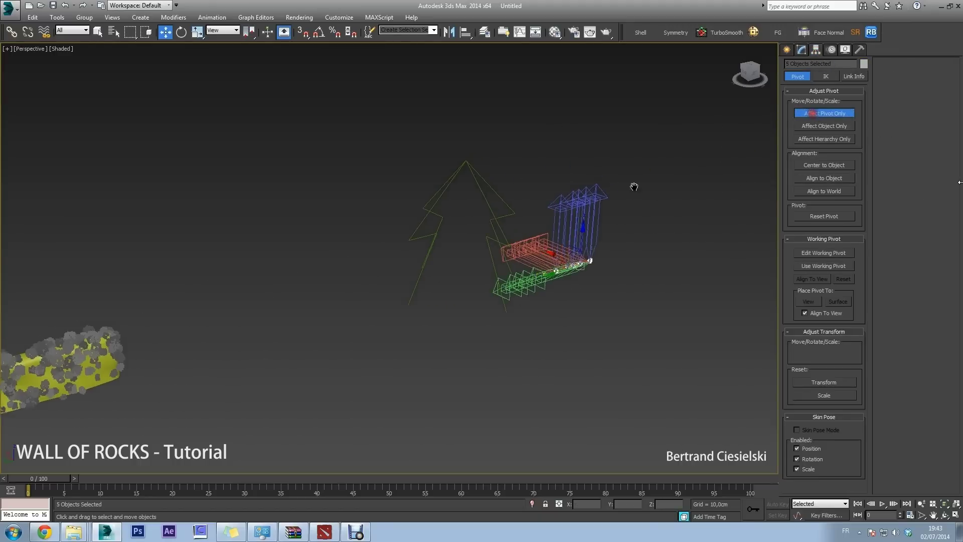
mouse_move(634, 187)
middle_mouse_down("alt")
mouse_move(585, 355)
mouse_move(529, 331)
middle_mouse_up("alt")
left_click(822, 165)
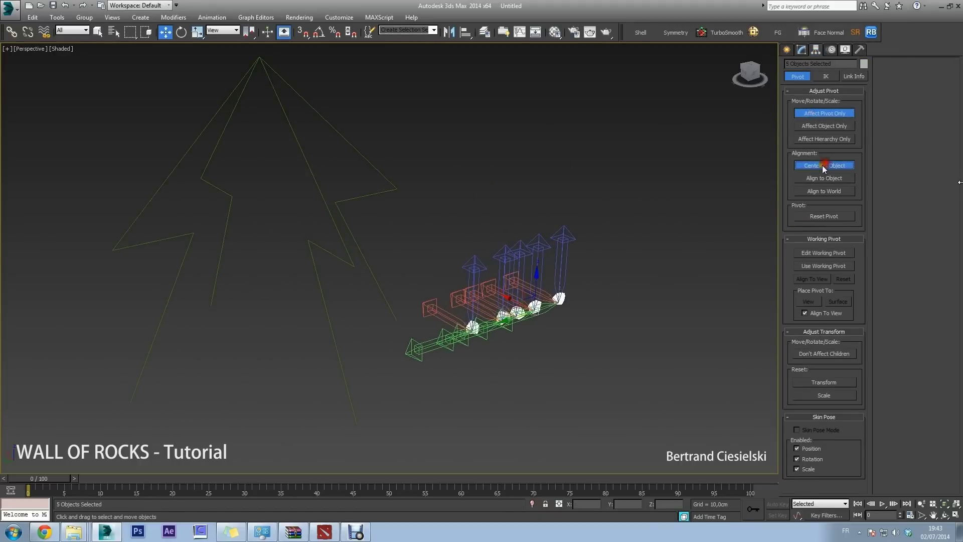
Step: Return to the Modify panel and select the wall Box001
left_click(803, 49)
scroll(384, 266, "down", 2)
scroll(325, 320, "down", 2)
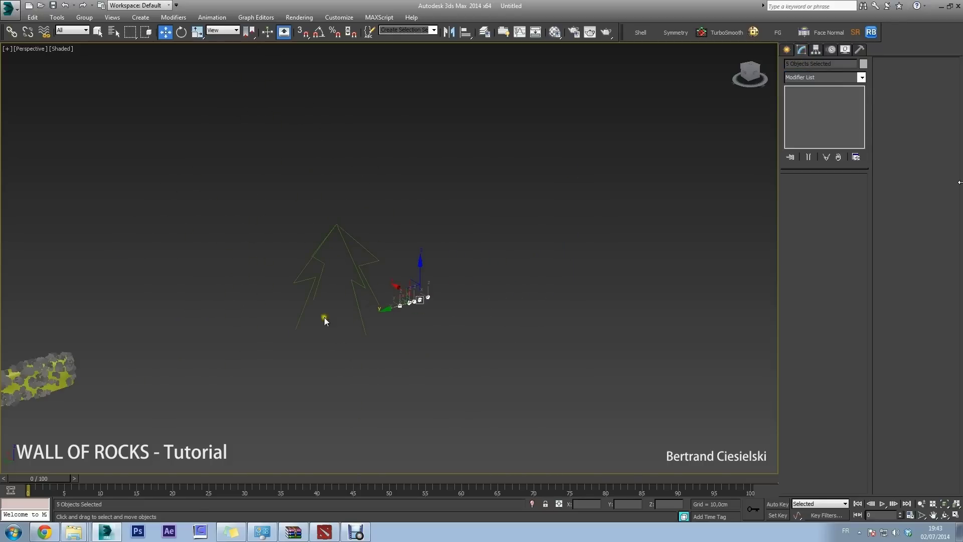
middle_click_drag(325, 320, 554, 279)
left_click(555, 279)
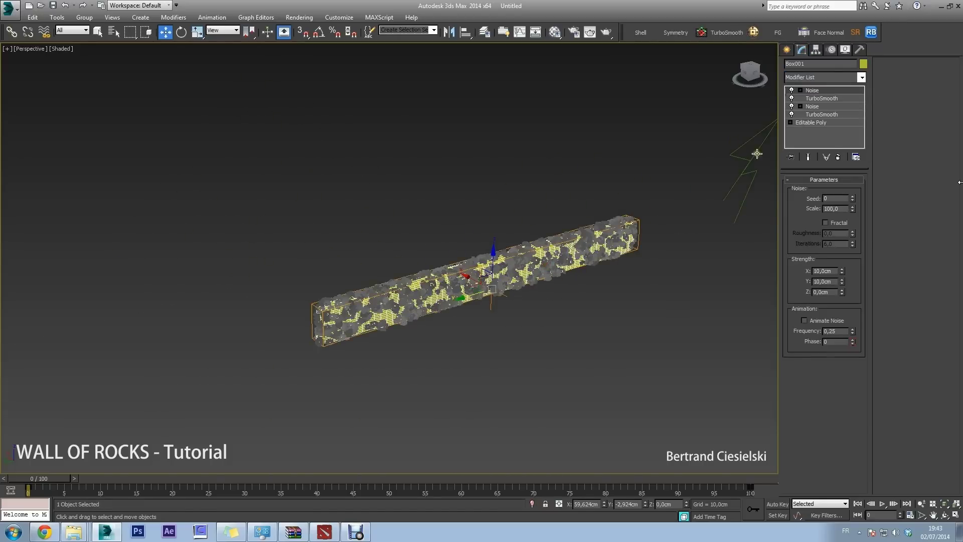
Step: Enable Receive Collisions on MultiScatter_001 so rocks stop overlapping, then reselect Box001
middle_click_drag(757, 154, 625, 155)
left_click(669, 150)
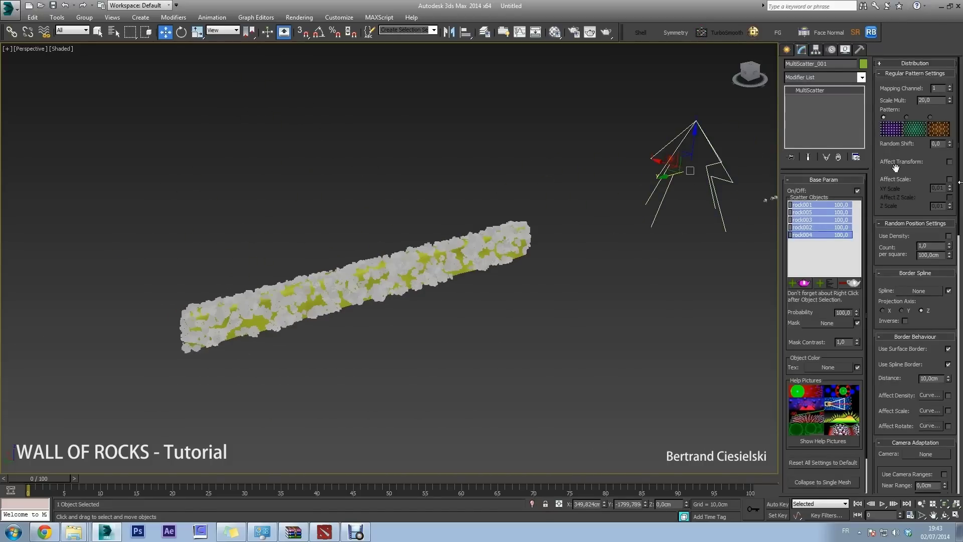
left_click_drag(960, 130, 957, 305)
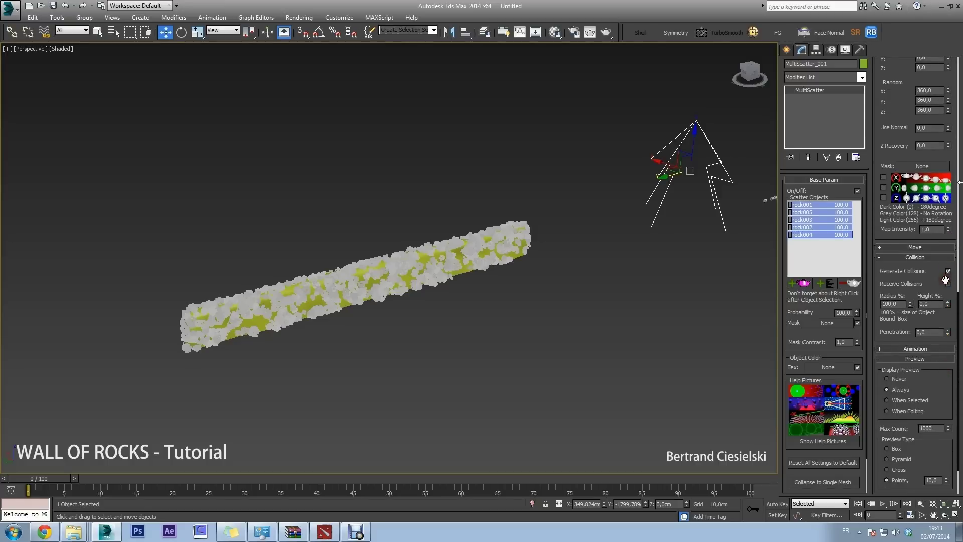
left_click(947, 283)
scroll(600, 302, "up", 2)
scroll(586, 286, "up", 5)
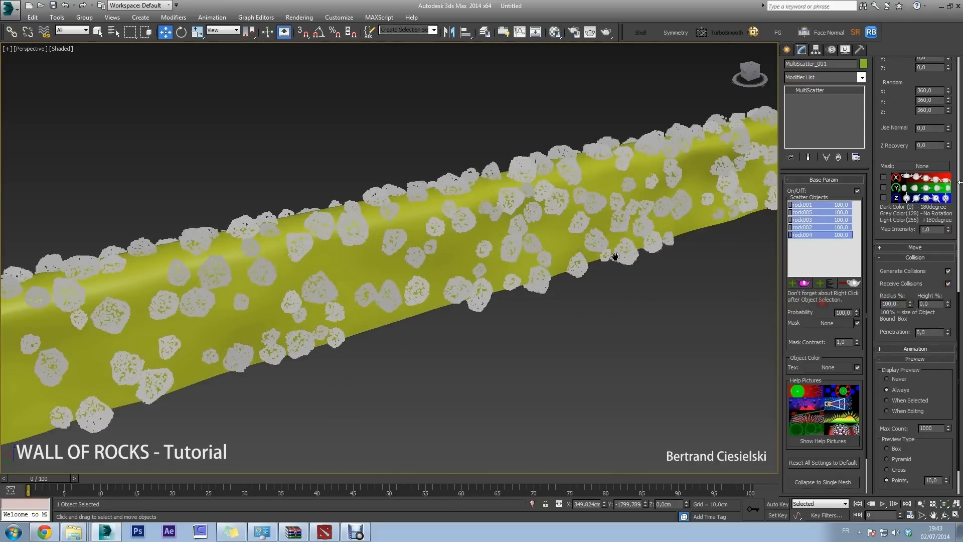
scroll(625, 251, "up", 2)
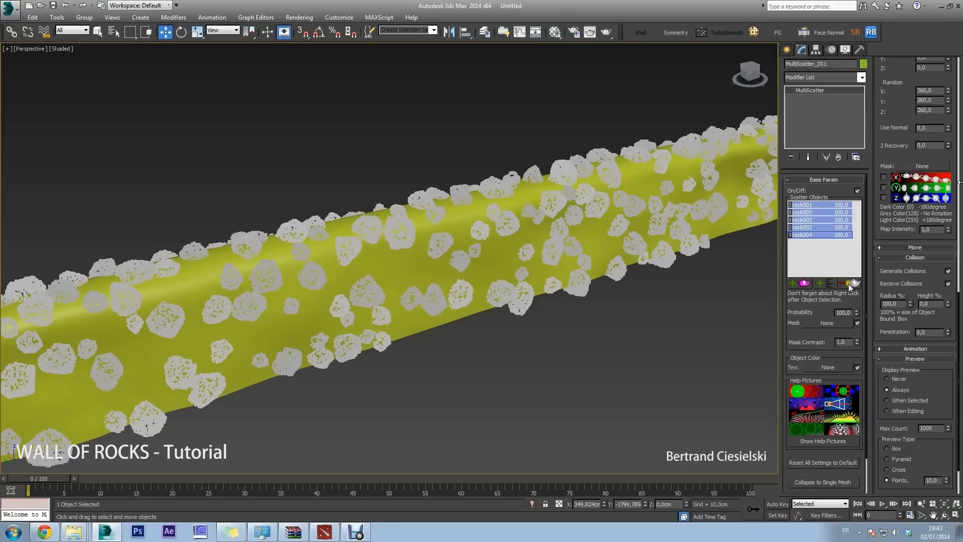
left_click(899, 306)
left_click(373, 262)
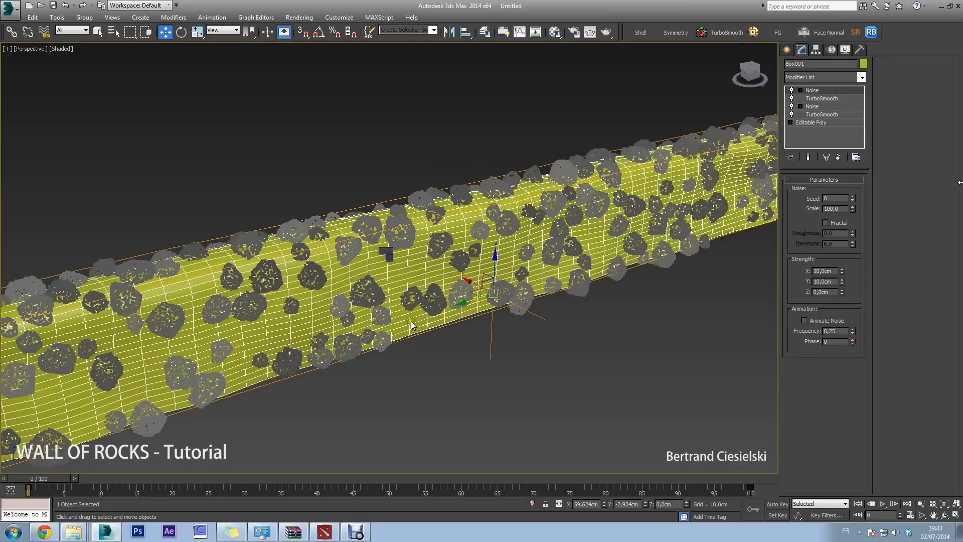
Step: Uncheck Renderable in Box001's Object Properties, then show the camera creation options
right_click(412, 321)
left_click(414, 314)
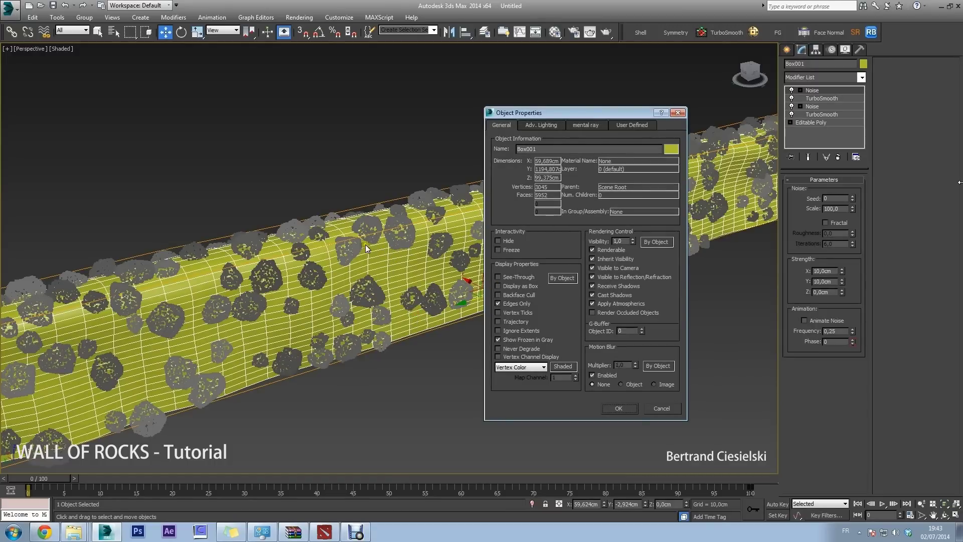
left_click(612, 252)
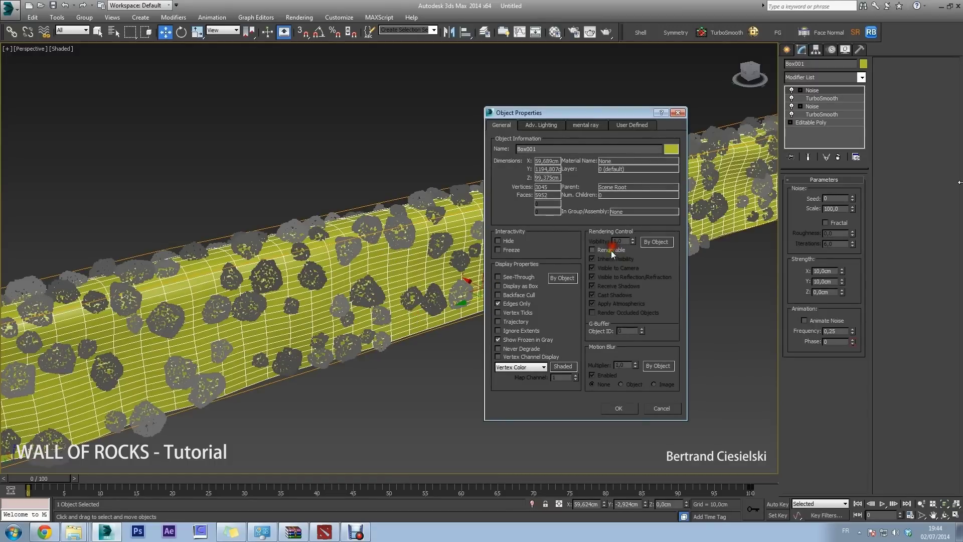
left_click(621, 407)
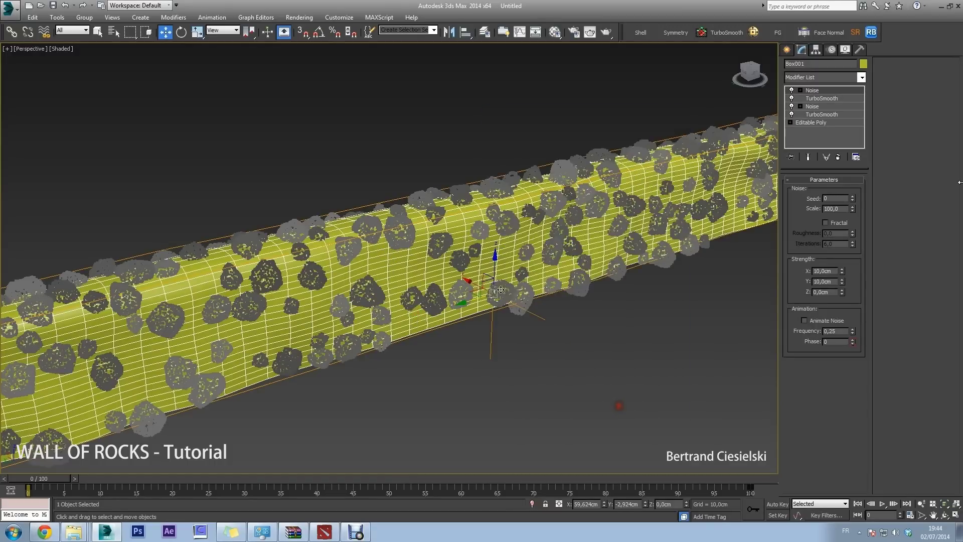
left_click(787, 50)
left_click(825, 65)
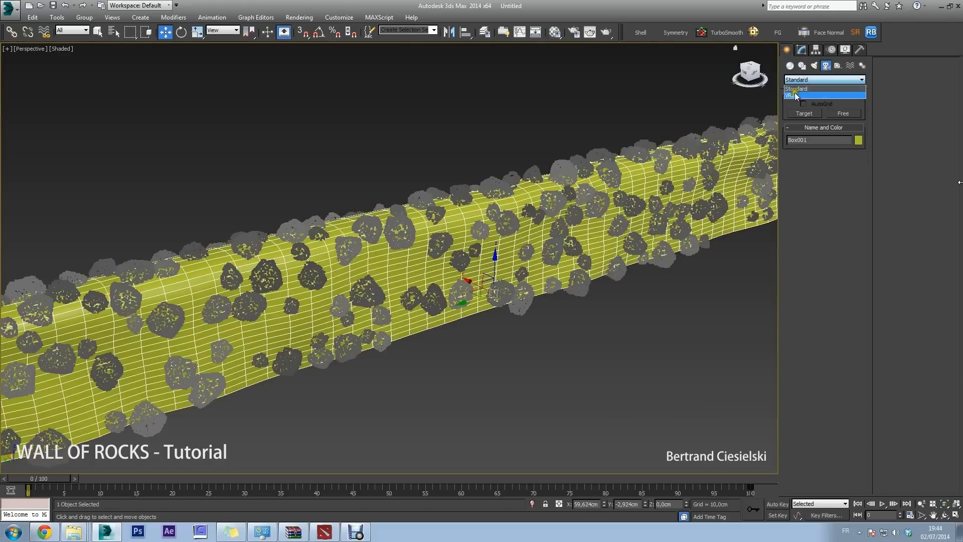
Step: Place VRayPhysicalCamera001 in the Top view aimed at the wall, with 24 mm focal length
left_click(794, 93)
left_click(830, 117)
key("t")
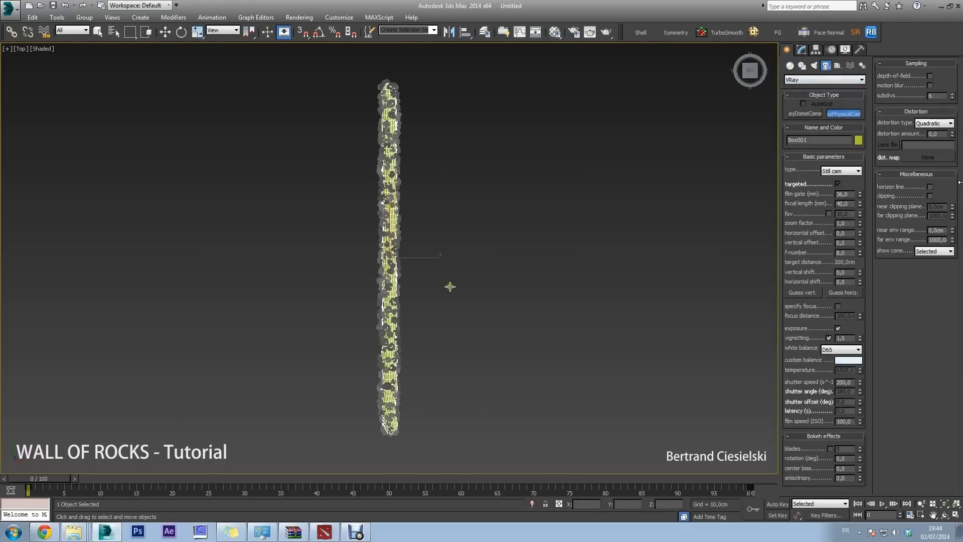
left_click_drag(487, 382, 409, 221)
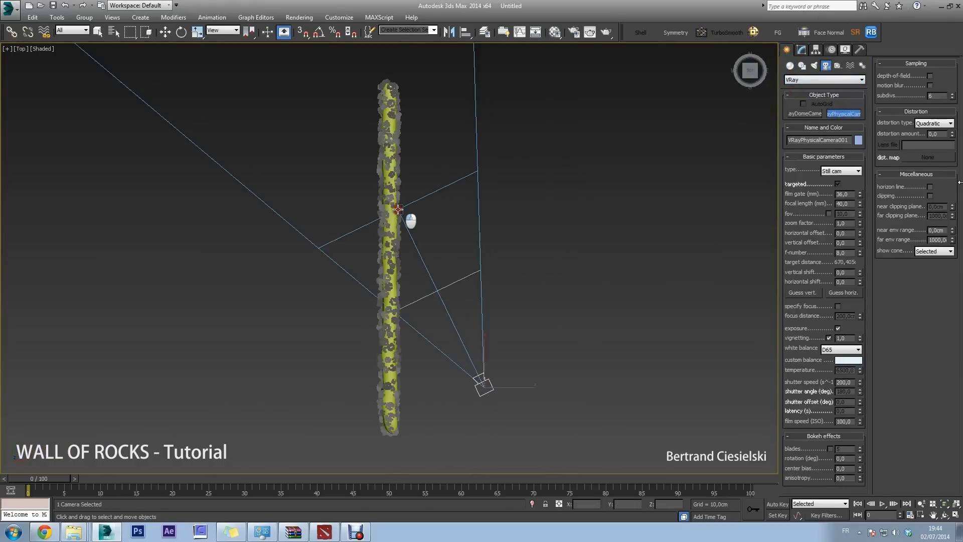
left_click(804, 50)
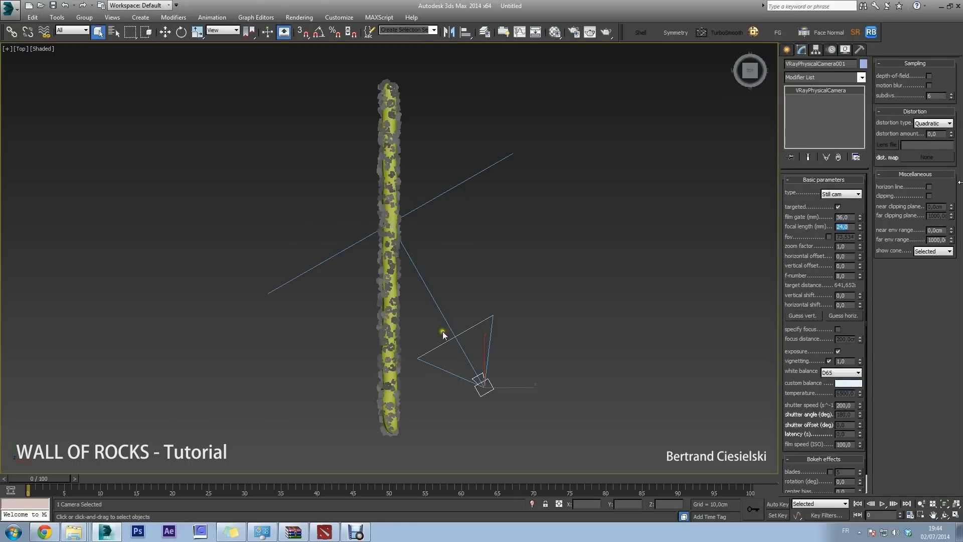
middle_click_drag(441, 333, 436, 297, "alt")
key("w")
Step: Place a dome-type VRayLight001 above the rock wall
left_click(788, 49)
left_click(817, 66)
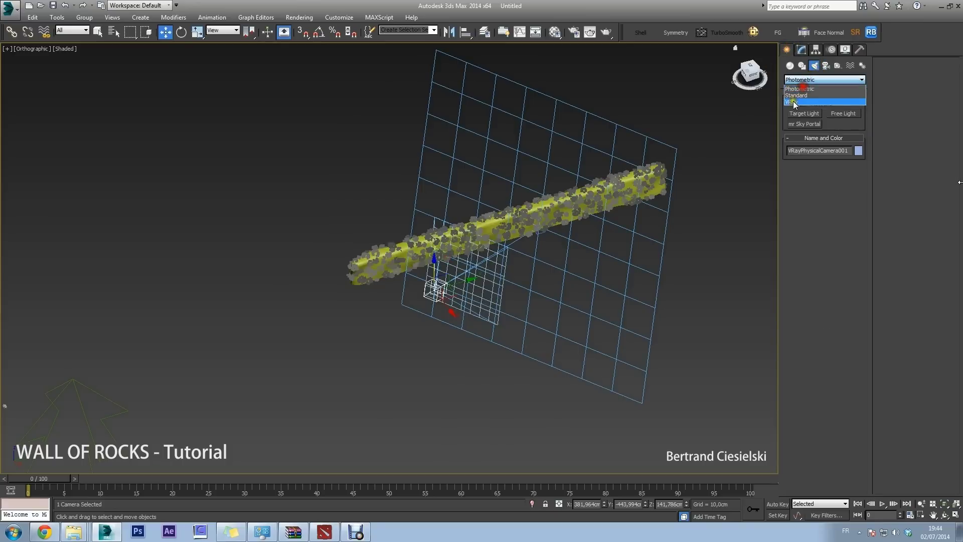
left_click(798, 106)
left_click(902, 91)
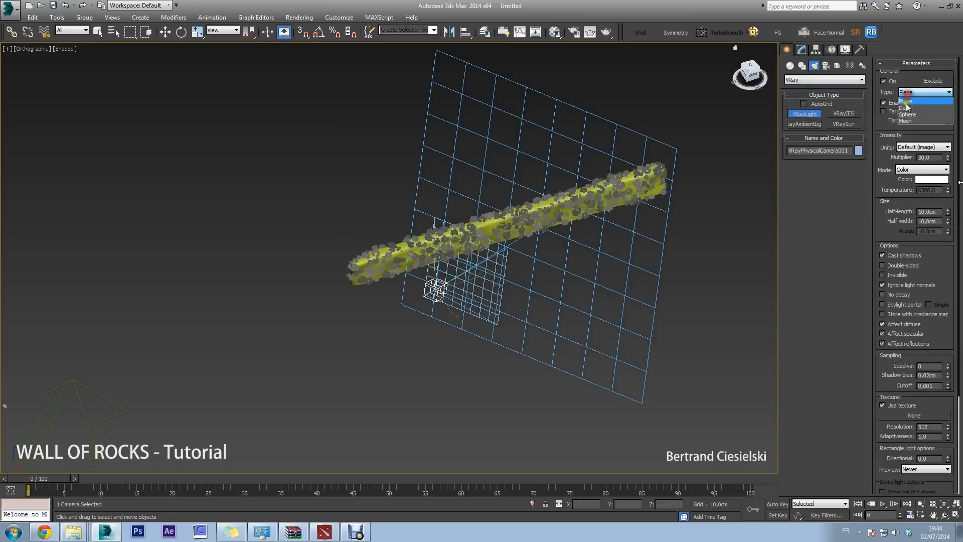
left_click(507, 155)
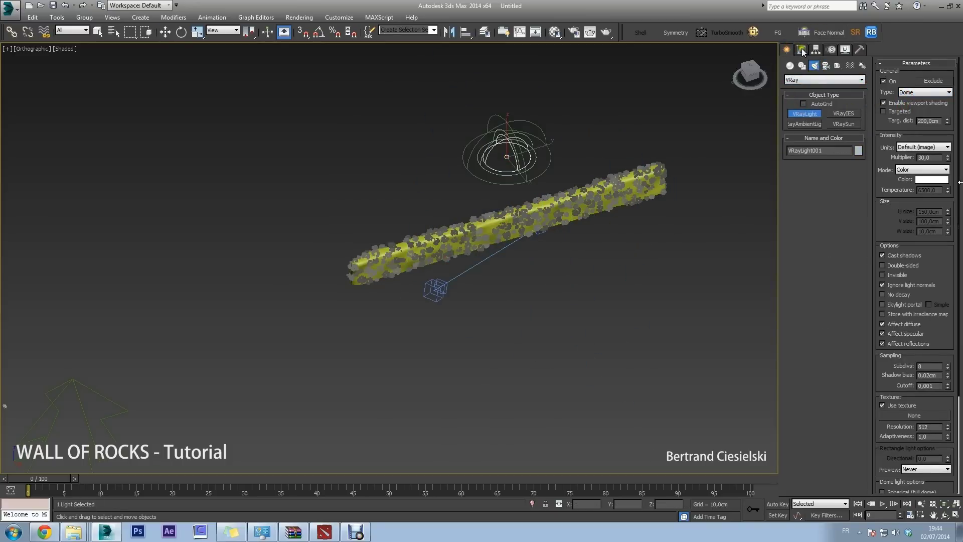
Step: Switch geometry creation to Standard Primitives
left_click(790, 66)
left_click(806, 79)
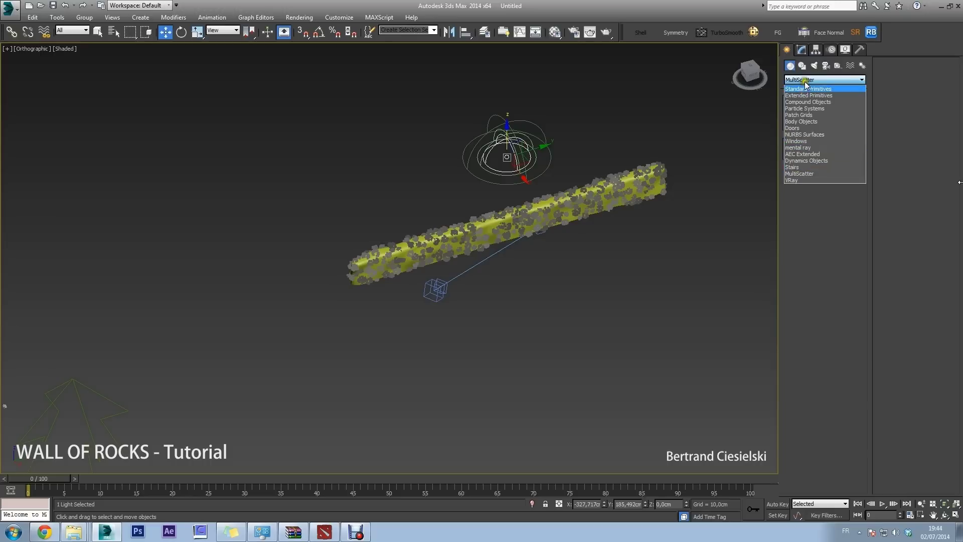
left_click(803, 91)
Step: Draw Plane001 under the wall in the Top view with one length and width segment
left_click(833, 158)
key("t")
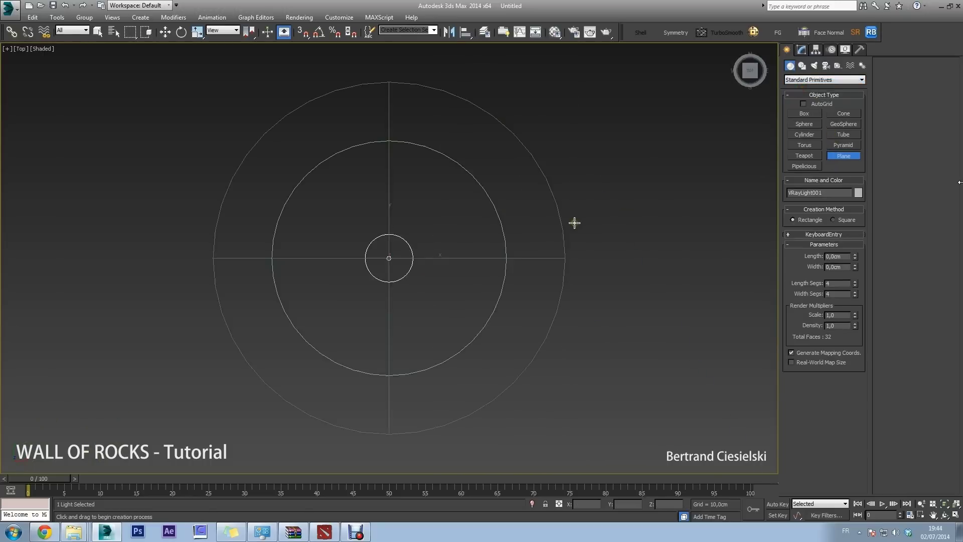
scroll(574, 222, "down", 5)
scroll(592, 232, "down", 3)
left_click_drag(526, 167, 684, 351)
right_click(854, 283)
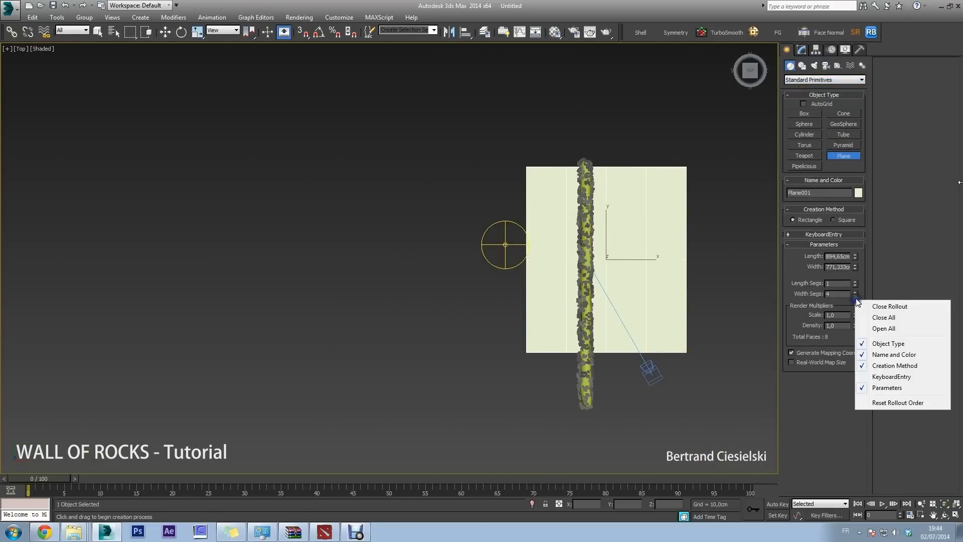
right_click(856, 293)
Step: Set the plane's length and width to 1000 cm and render scale to 50
left_click(837, 257)
type("1000")
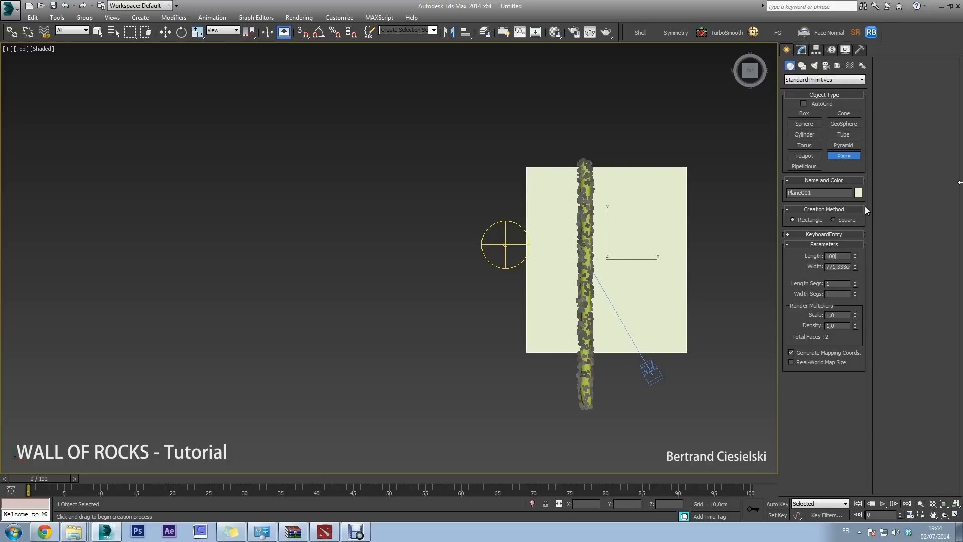
key("Tab")
type("1000")
key("Tab")
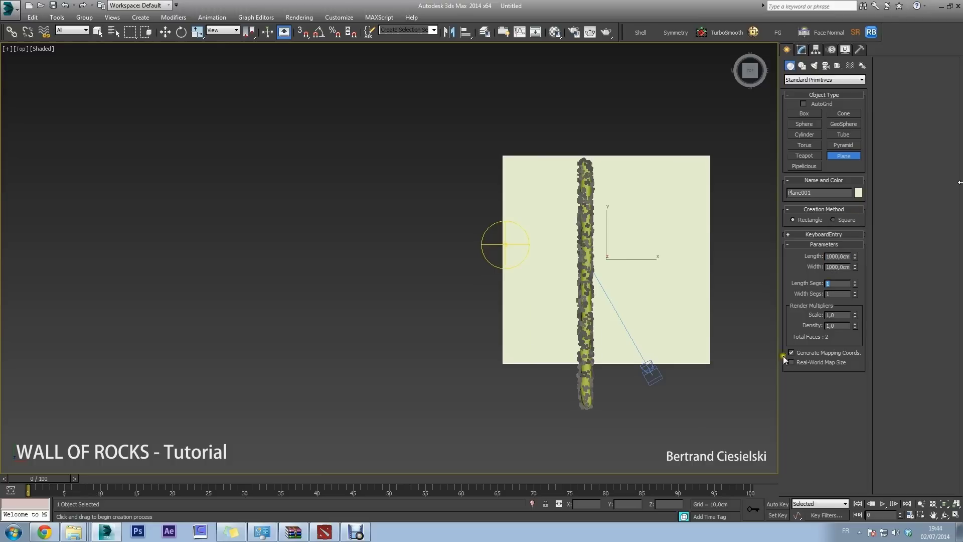
double_click(837, 315)
type("50")
key("Return")
key("w")
middle_click_drag(604, 239, 582, 199, "alt")
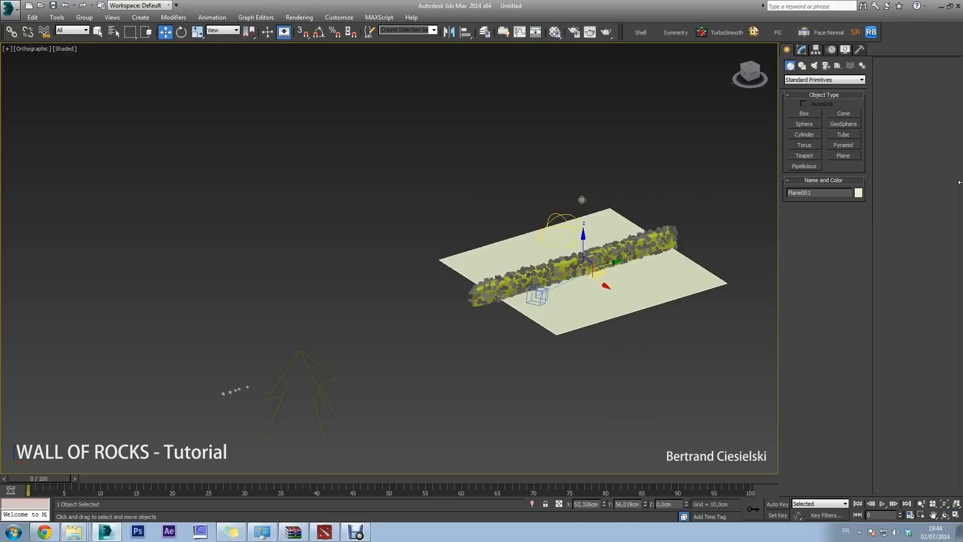
Step: Turn material slot 24 into a VRayMtl in the Material Editor
left_click(555, 32)
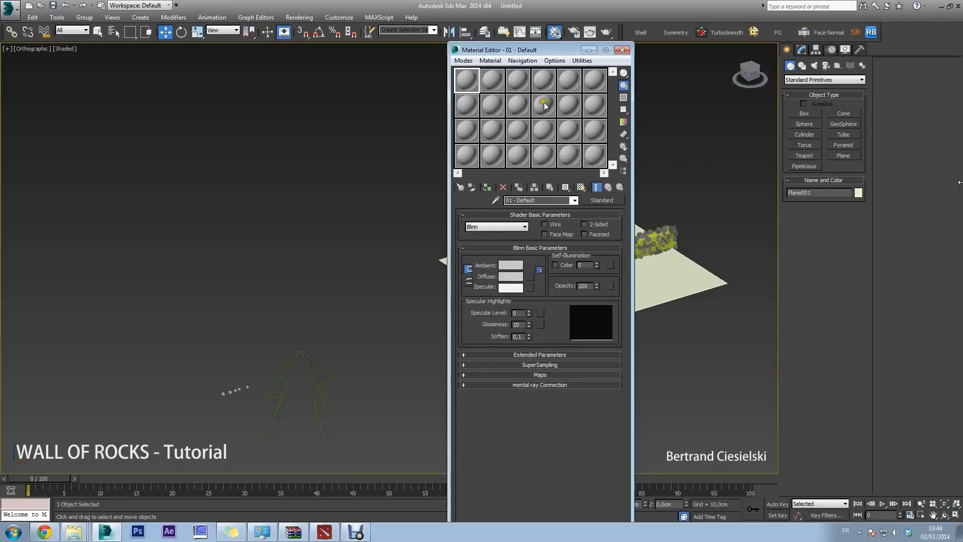
left_click(594, 156)
left_click(602, 200)
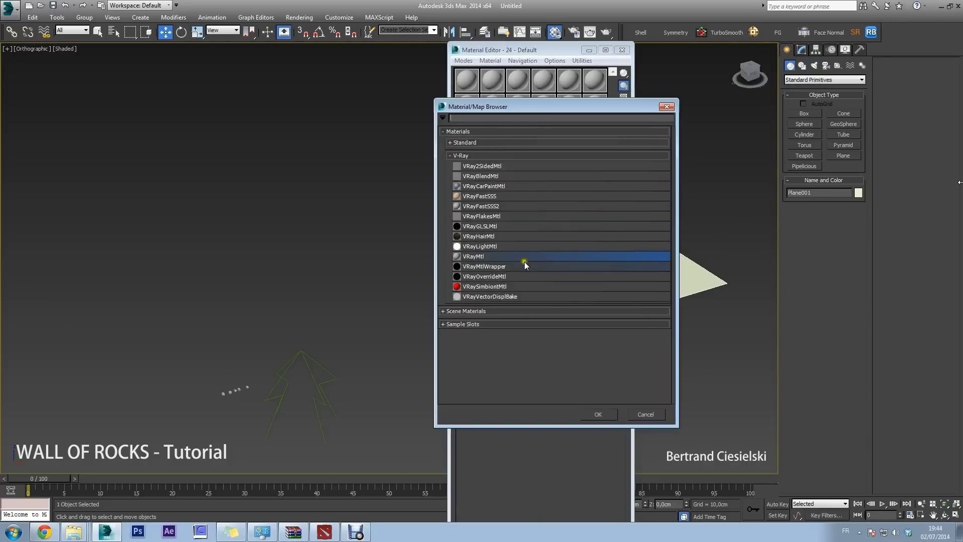
left_click(482, 259)
double_click(482, 259)
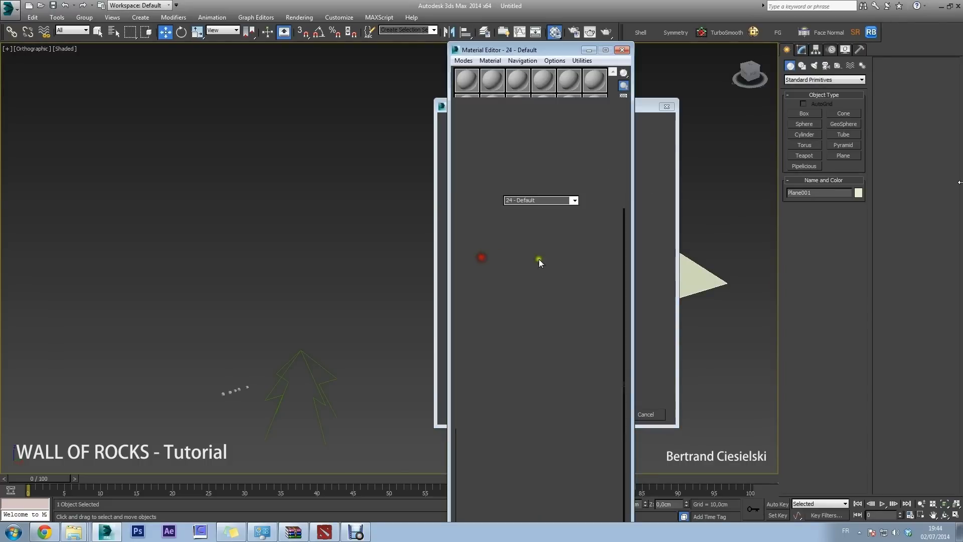
Step: Assign the grey VRayMtl to all ten scene objects and close the editor
key("ctrl+a")
left_click(486, 190)
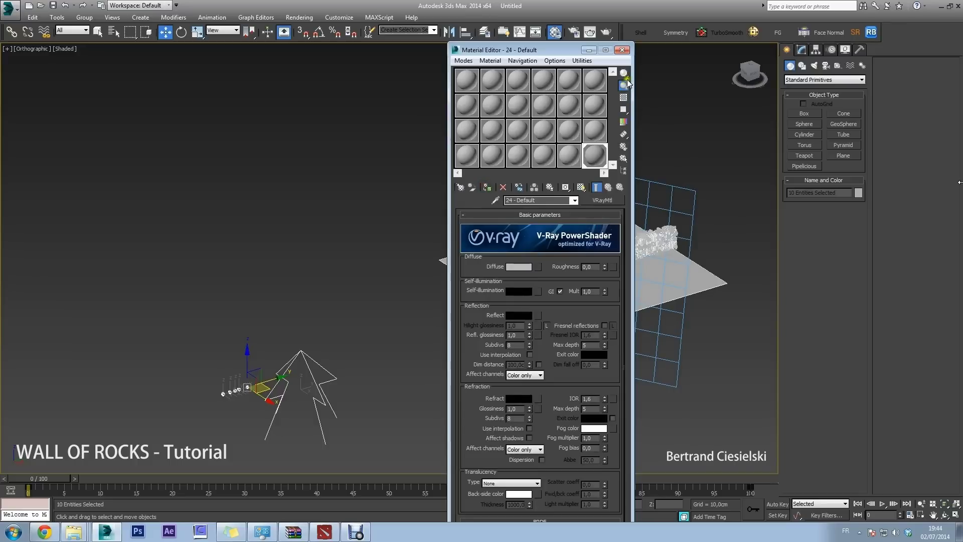
left_click(622, 50)
middle_click_drag(678, 79, 633, 84)
left_click(572, 35)
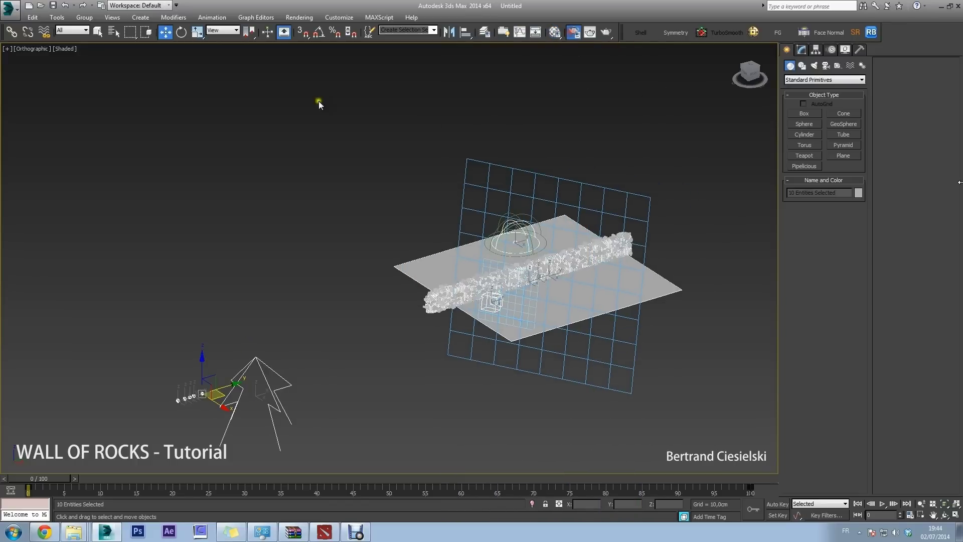
Step: Use Light cache for secondary bounces and enable Show calc. phase
left_click(240, 86)
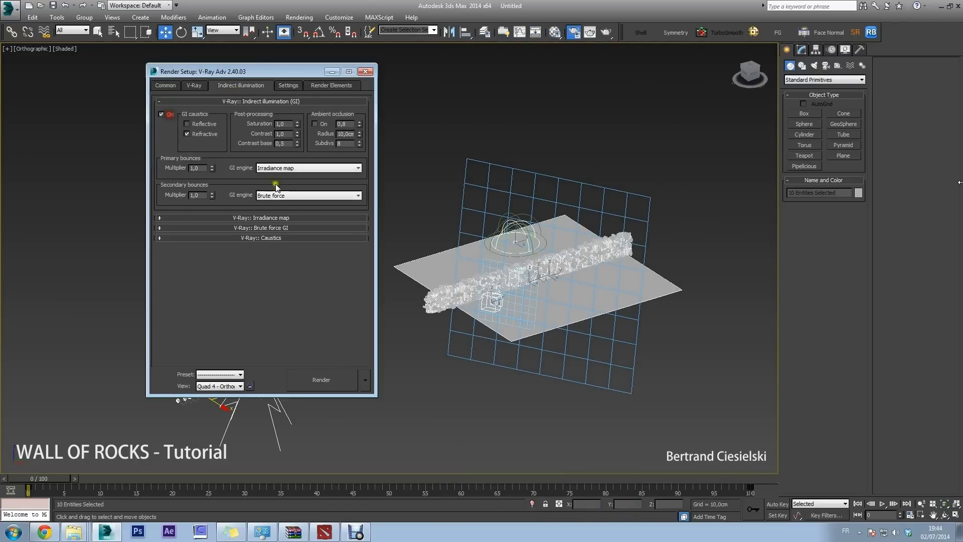
left_click(276, 196)
left_click(276, 226)
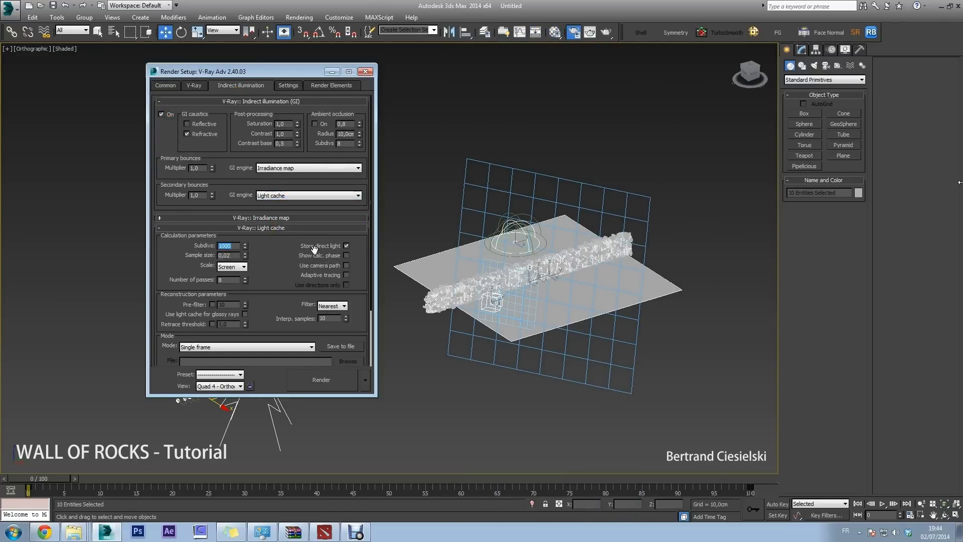
left_click(299, 217)
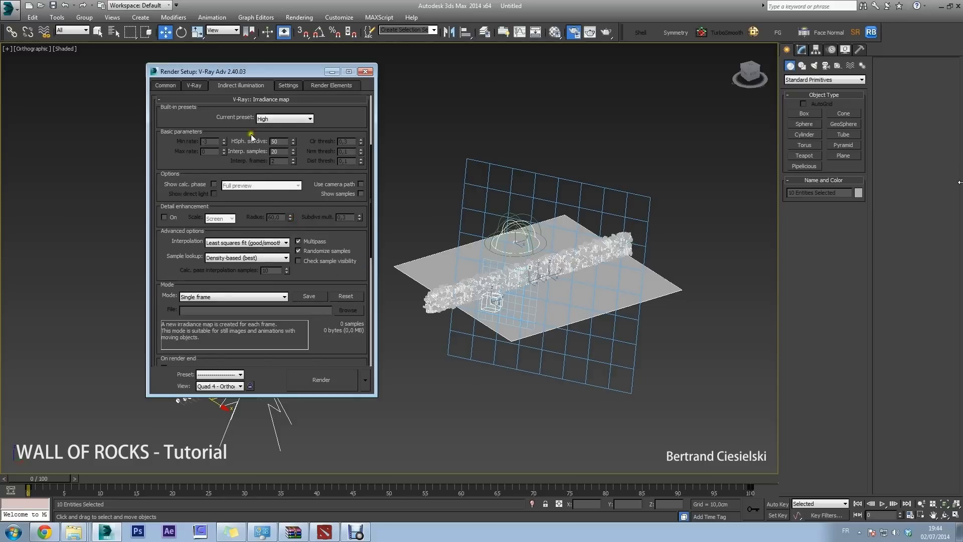
left_click(213, 184)
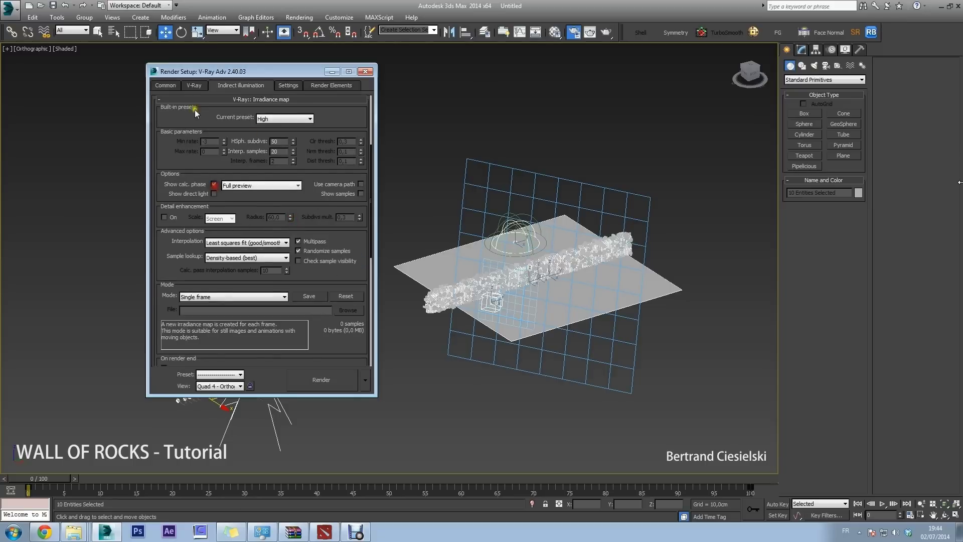
Step: Set the output size preset to HDTV (video) at 1920×1080
left_click(171, 87)
left_click_drag(228, 67, 229, 65)
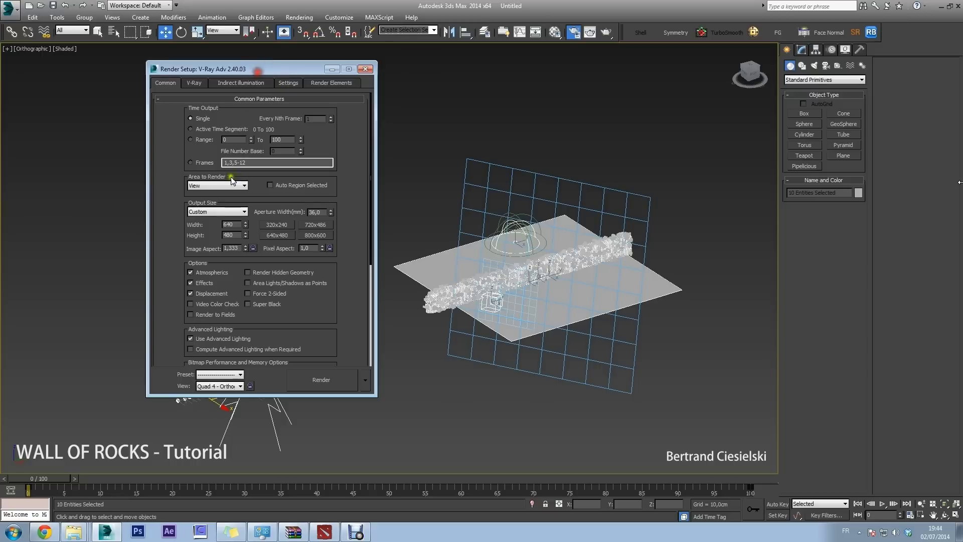
left_click(215, 210)
left_click(207, 332)
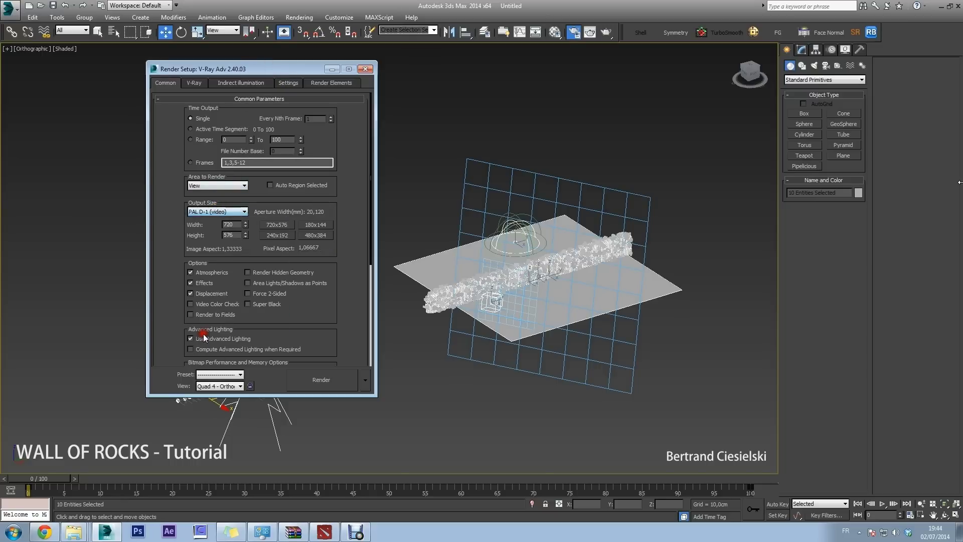
left_click(221, 212)
left_click(200, 338)
Step: Close render settings and start a V-Ray test render from VRayPhysicalCamera001
left_click(388, 82)
key("c")
key("F10")
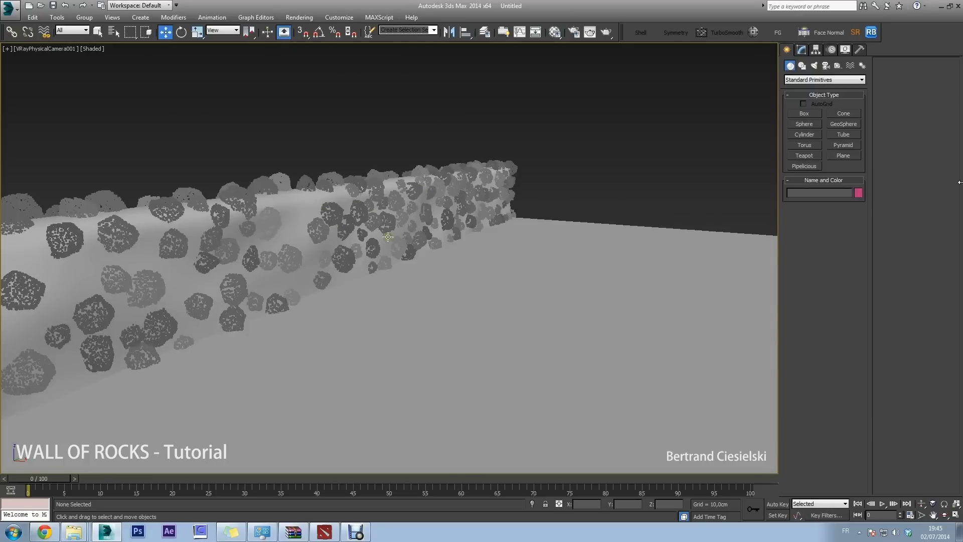
key("shift+q")
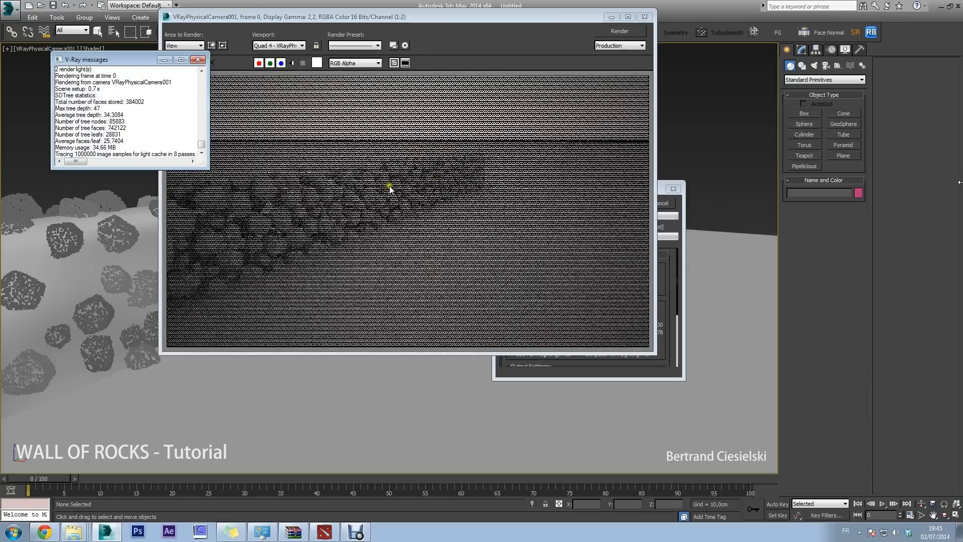
Step: Stop the test render partway and close its frame buffer window
left_click(664, 212)
left_click_drag(380, 19, 424, 27)
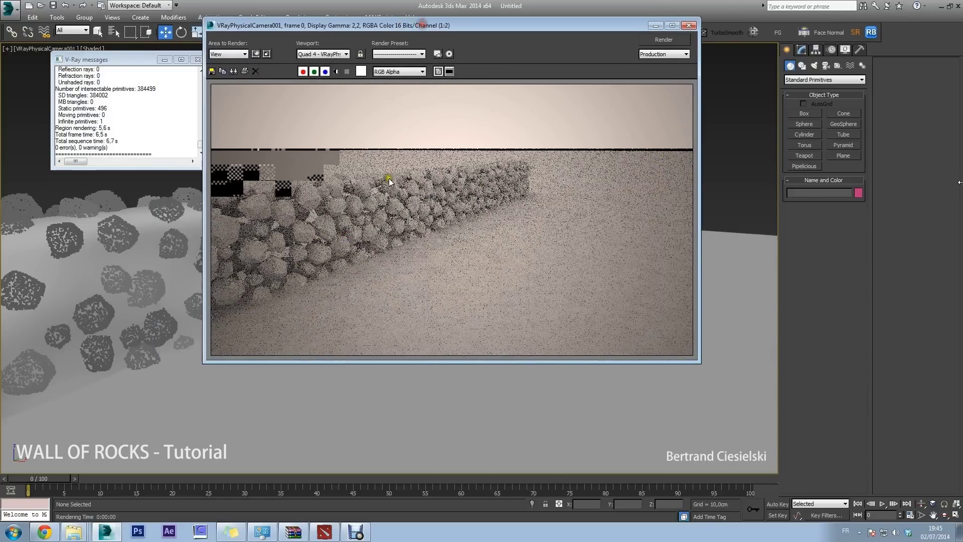
scroll(383, 215, "up", 1)
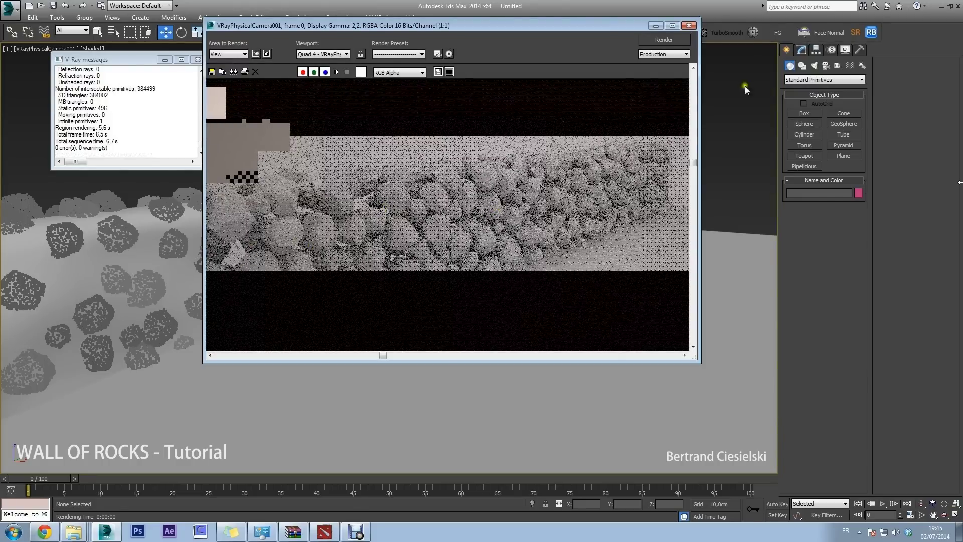
left_click(687, 28)
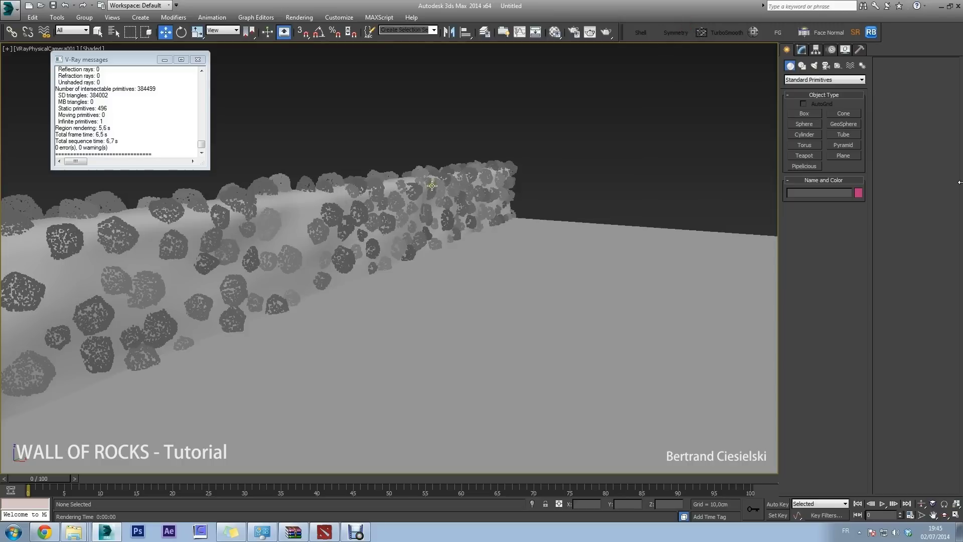
Step: Set MultiScatter_001's collision radius to 55 and re-render the camera view
key("t")
scroll(440, 203, "down", 2)
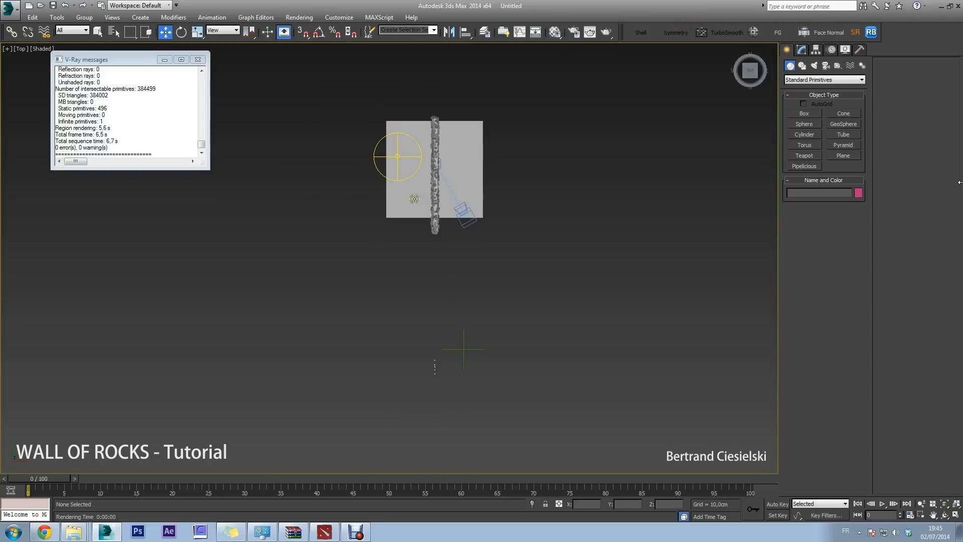
left_click(463, 349)
left_click(801, 49)
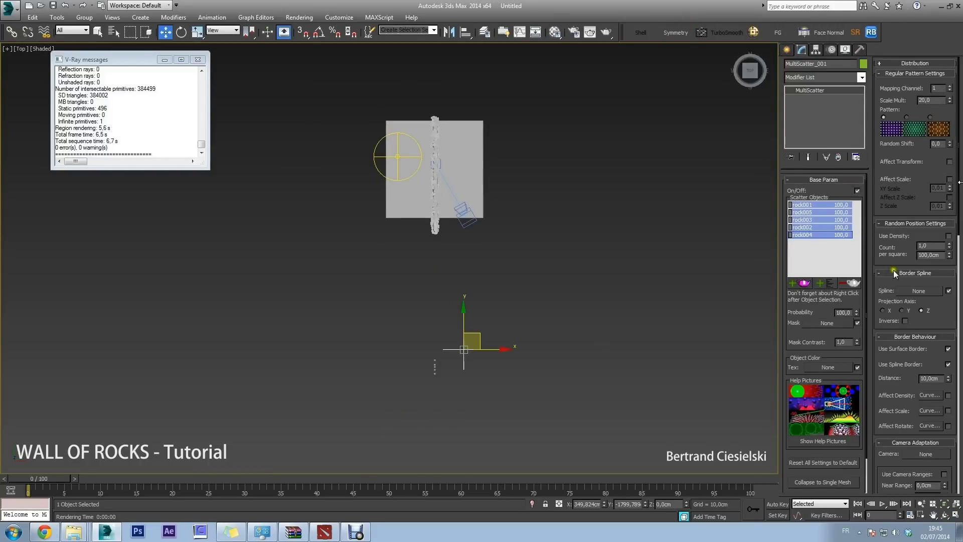
left_click_drag(940, 310, 940, 143)
scroll(900, 348, "down", 3)
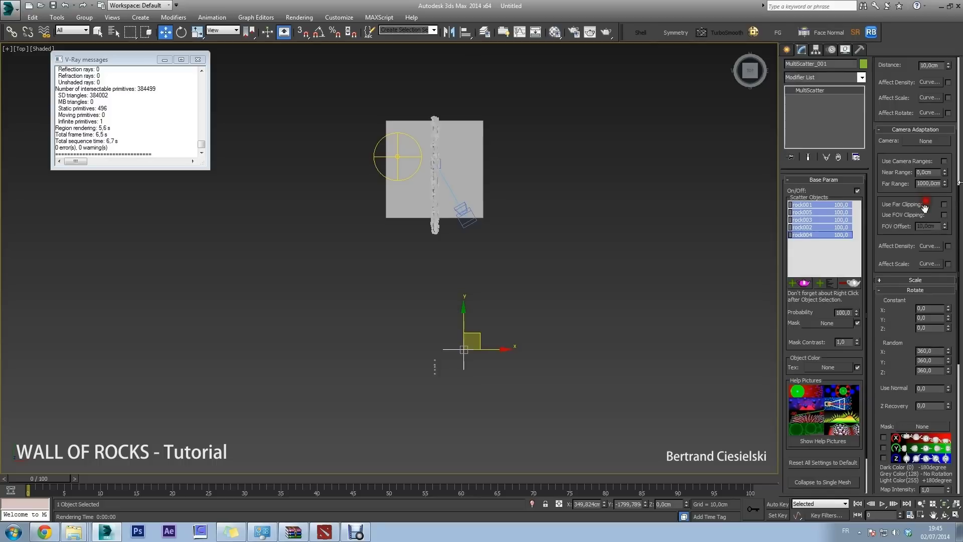
scroll(899, 348, "down", 3)
scroll(899, 348, "down", 3)
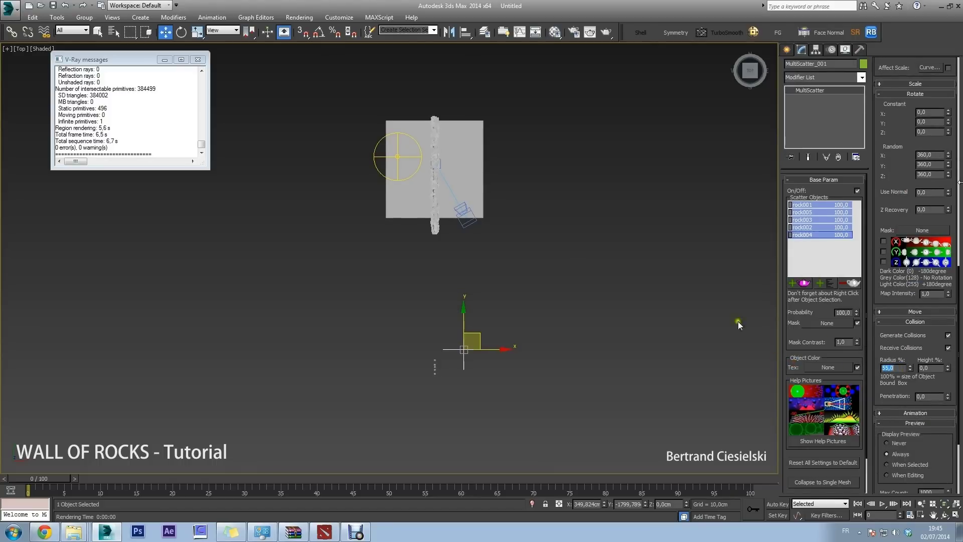
middle_click_drag(738, 321, 492, 197, "alt")
scroll(492, 197, "up", 3)
scroll(557, 276, "up", 3)
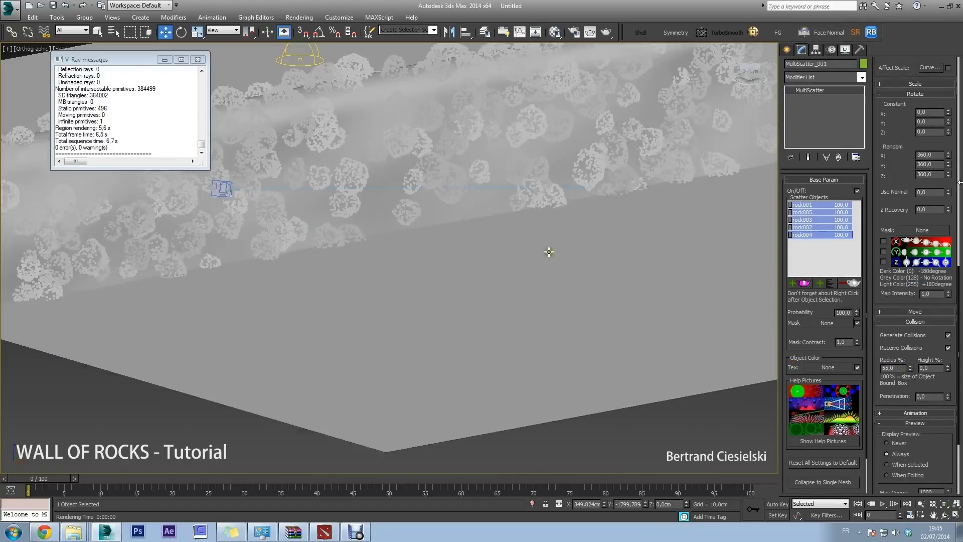
scroll(549, 252, "down", 3)
key("c")
key("shift+q")
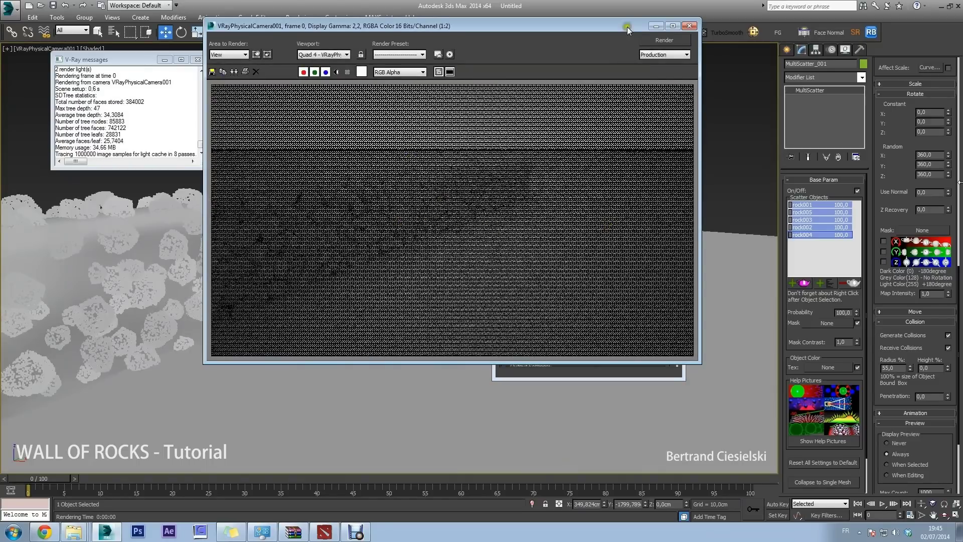
Step: Abort the second V-Ray render partway with Esc and reposition its frame buffer window
left_click_drag(627, 26, 426, 33)
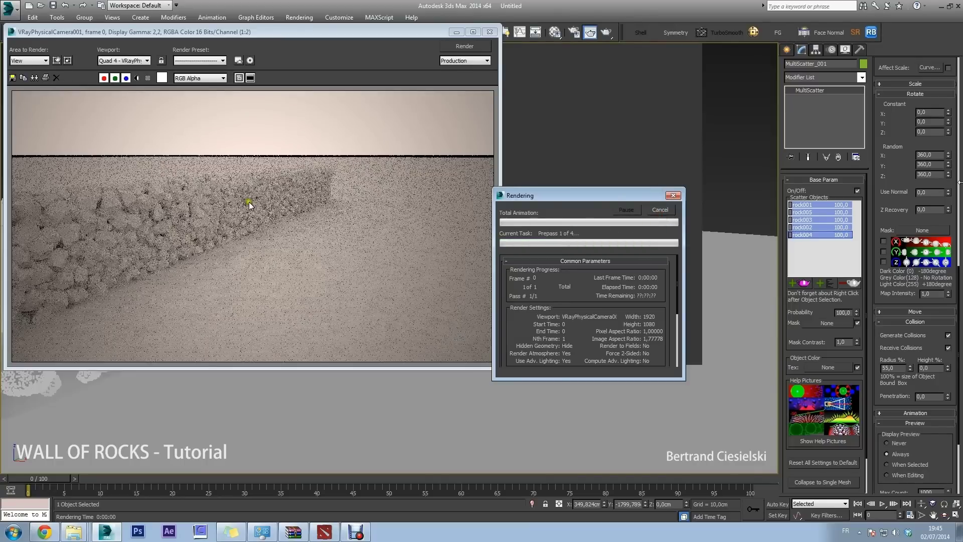
left_click_drag(271, 31, 365, 35)
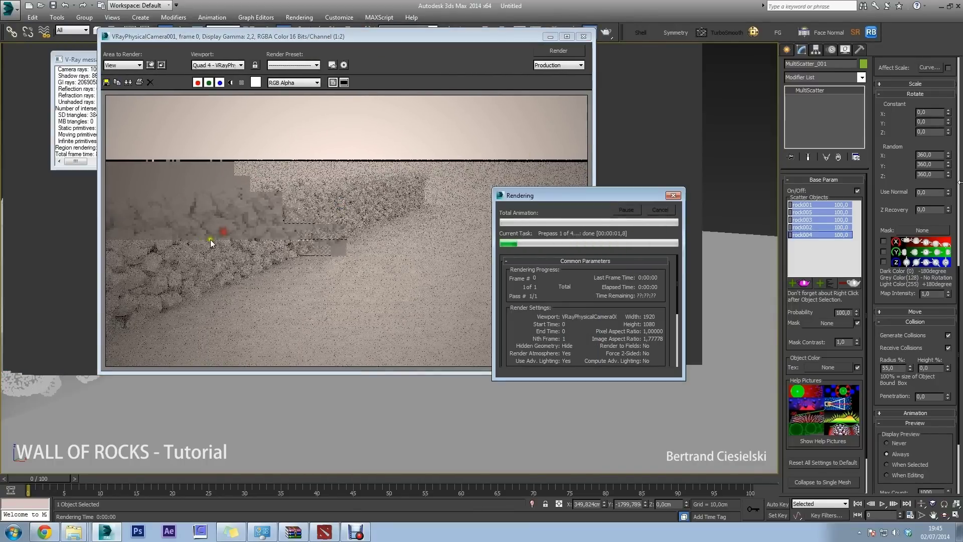
key("Escape")
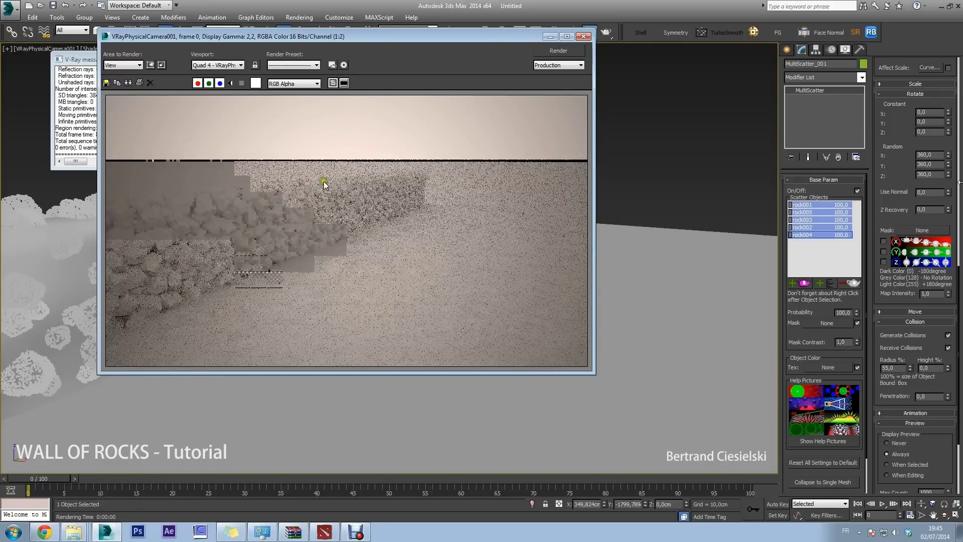
left_click_drag(367, 34, 422, 48)
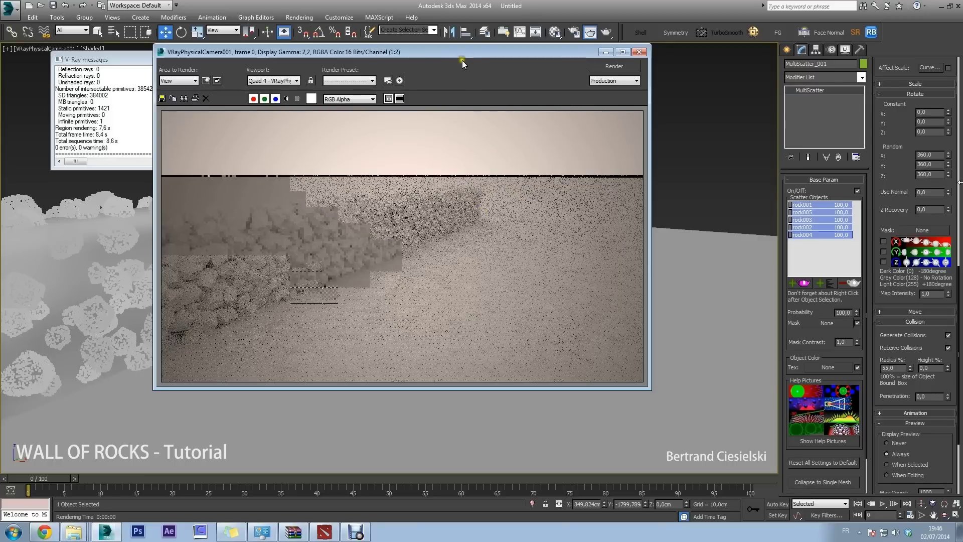
left_click(472, 52)
left_click_drag(472, 50, 542, 70)
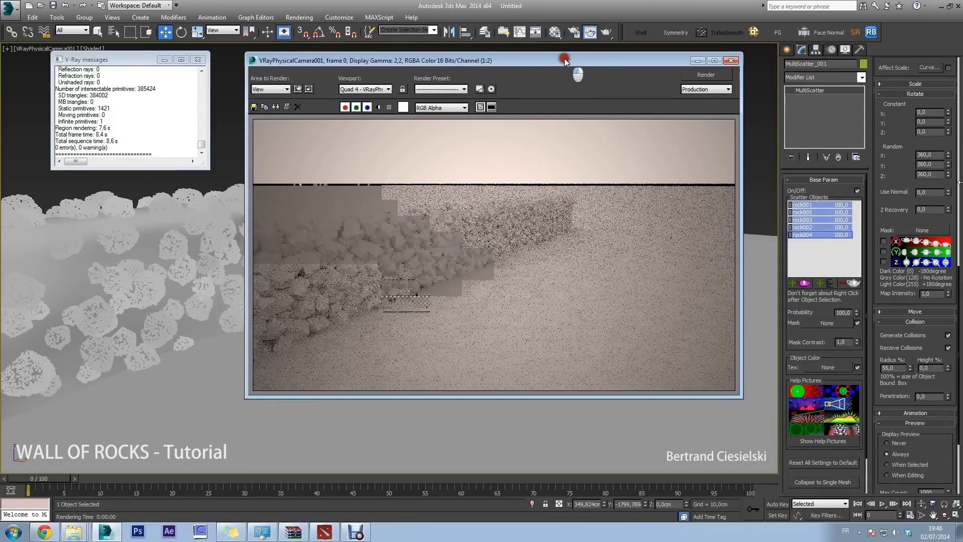
left_click(693, 69)
left_click(383, 215)
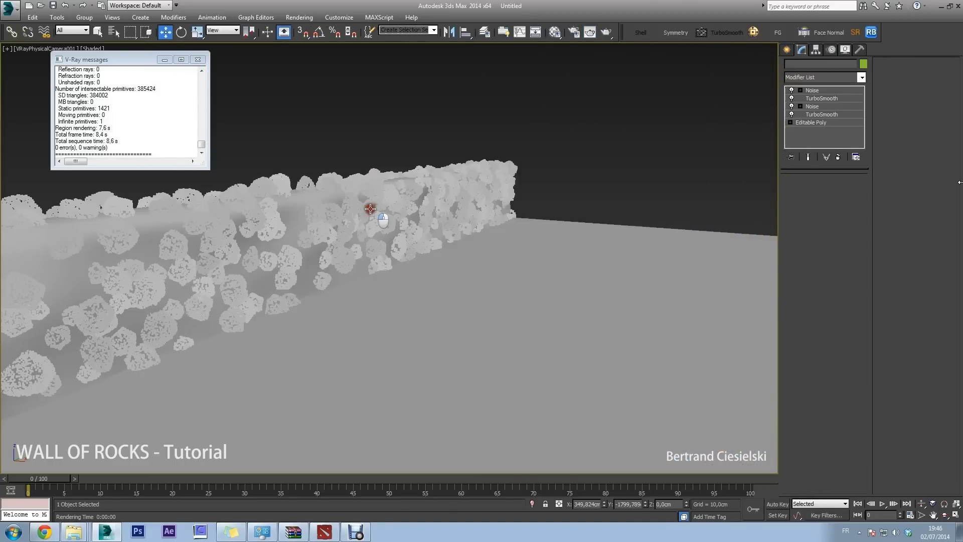
key("t")
scroll(436, 214, "down", 5)
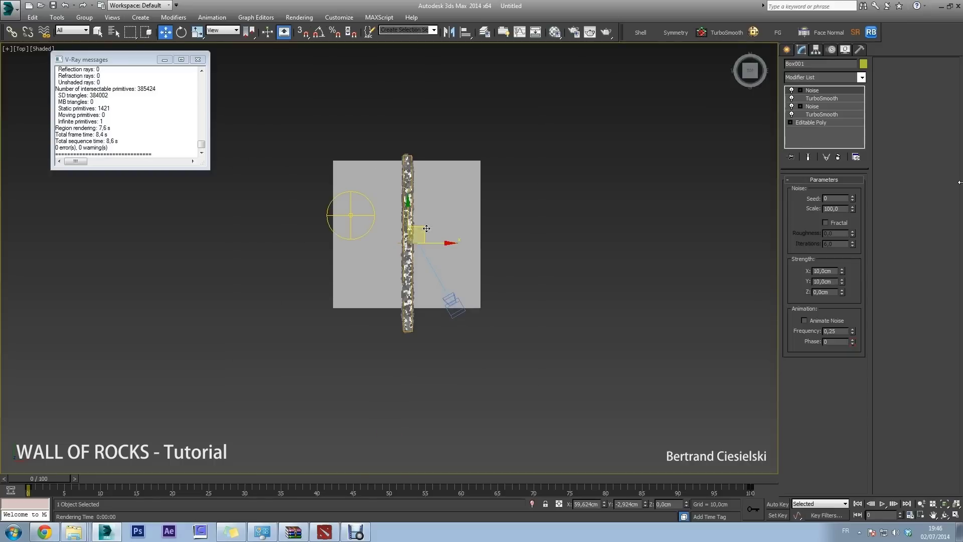
mouse_move(436, 215)
middle_mouse_down("alt")
mouse_move(385, 233)
mouse_move(362, 147)
mouse_move(416, 220)
middle_mouse_up("alt")
scroll(386, 232, "up", 3)
left_click_drag(422, 180, 422, 182)
scroll(481, 258, "down", 4)
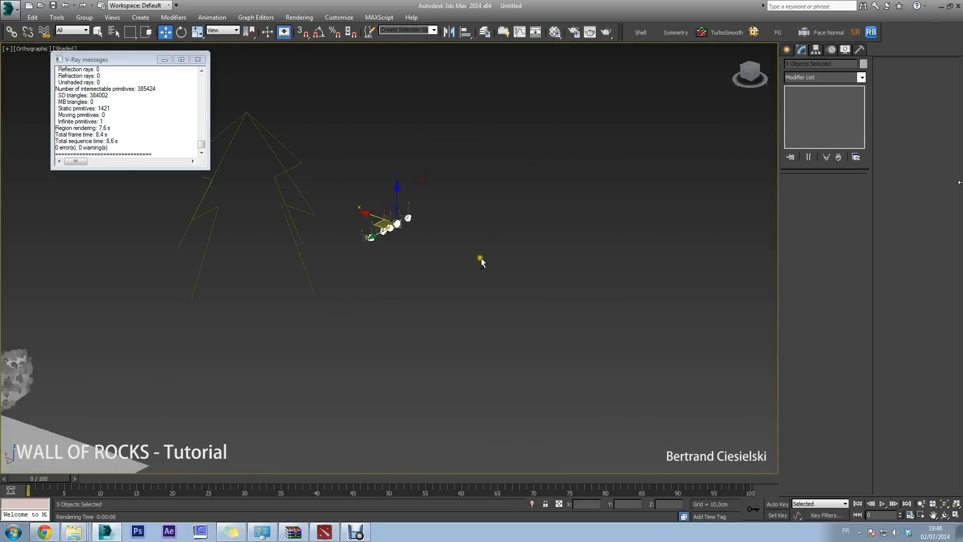
middle_click_drag(481, 259, 329, 245, "alt")
scroll(519, 221, "up", 4)
mouse_move(519, 222)
middle_mouse_down()
mouse_move(524, 256)
mouse_move(422, 277)
mouse_move(497, 280)
middle_mouse_up()
scroll(523, 257, "up", 2)
left_click(501, 232)
scroll(499, 232, "down", 2)
scroll(500, 232, "up", 2)
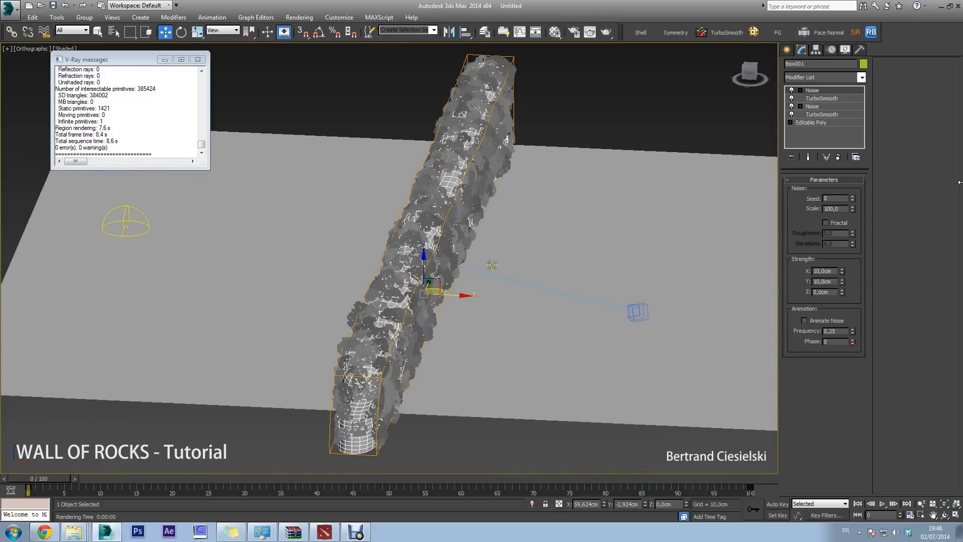